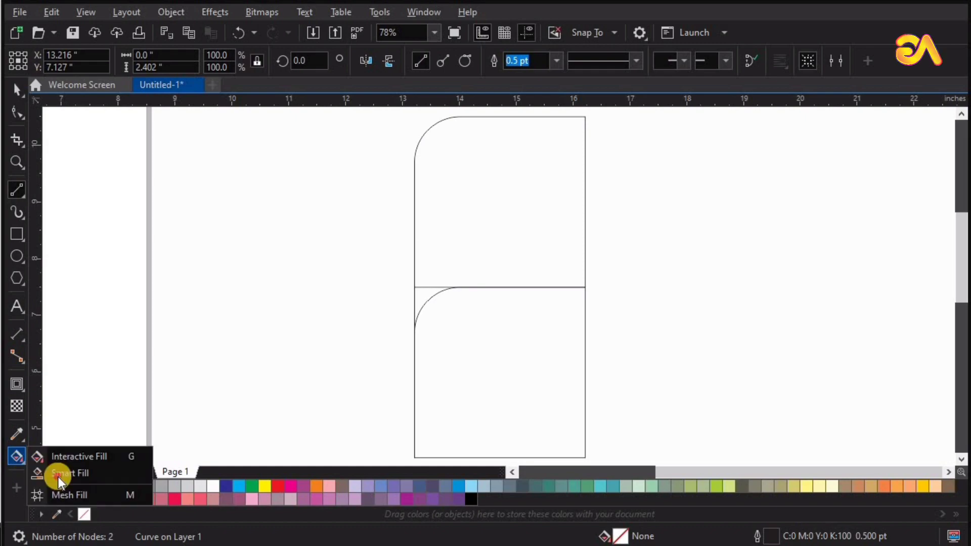
- Smart-fill the corner gap between the two stacked shapes and weld it to the upper rounded shape
left_click(424, 302)
key("space")
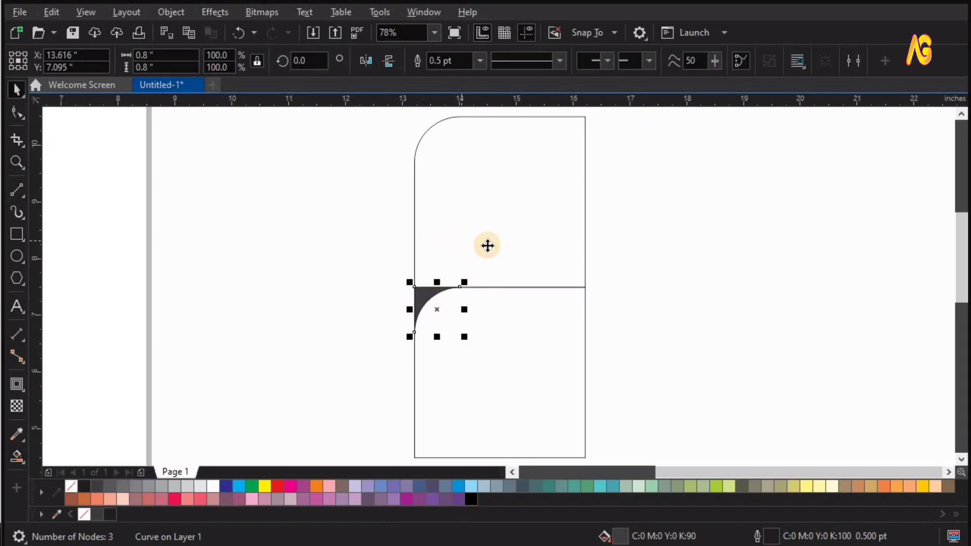
left_click(487, 245, "shift")
left_click_drag(488, 245, 343, 253)
key("ctrl+z")
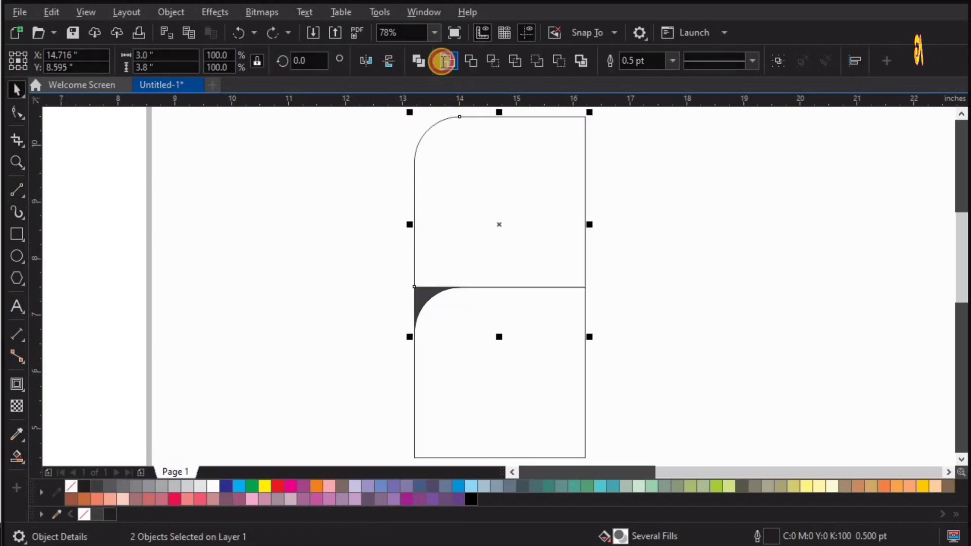
left_click(442, 61)
- Delete the lower rounded shape and the leftover vertical line, keeping only the welded shape
left_click(524, 373)
key("Delete")
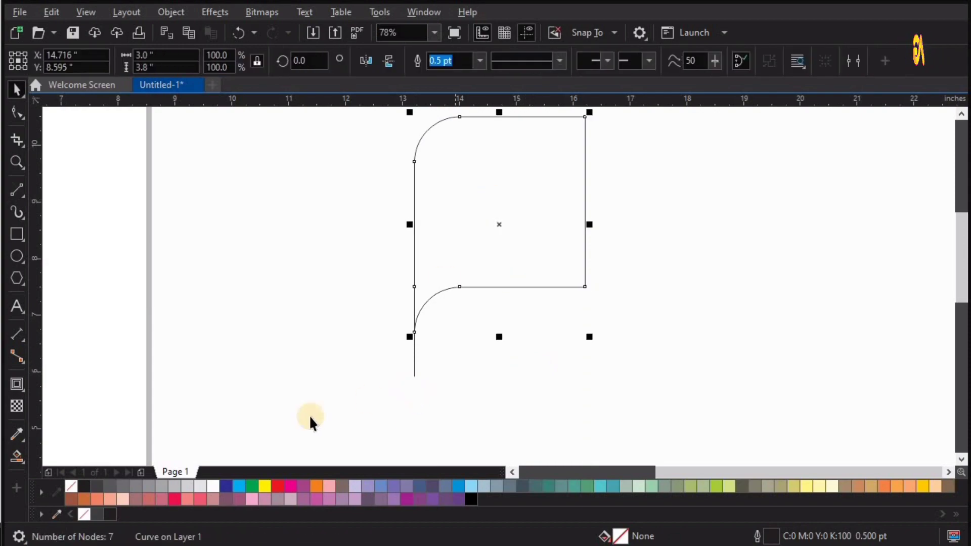
key("Tab")
key("Delete")
- Move the welded shape down and to the left, and fill it with 90% black
left_click_drag(529, 168, 494, 233)
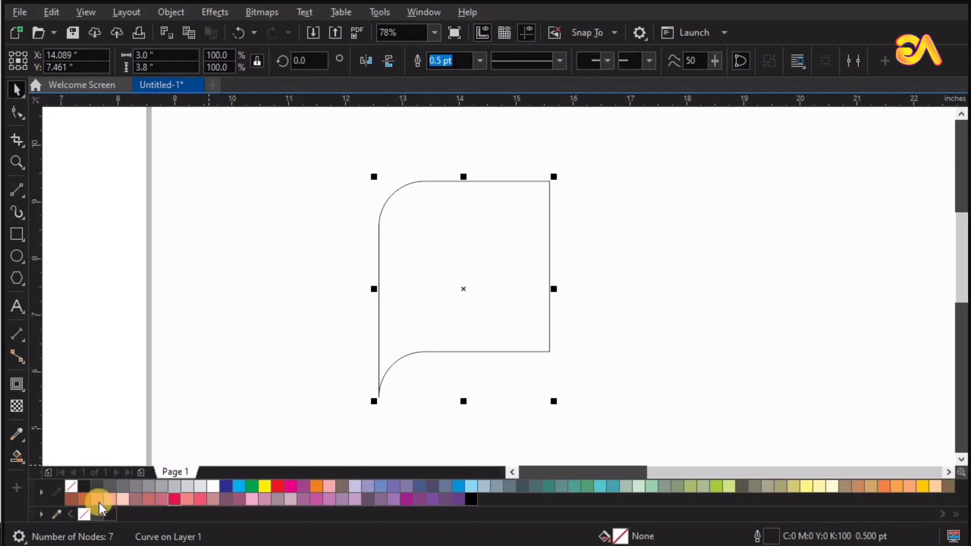
left_click(96, 487)
key("z")
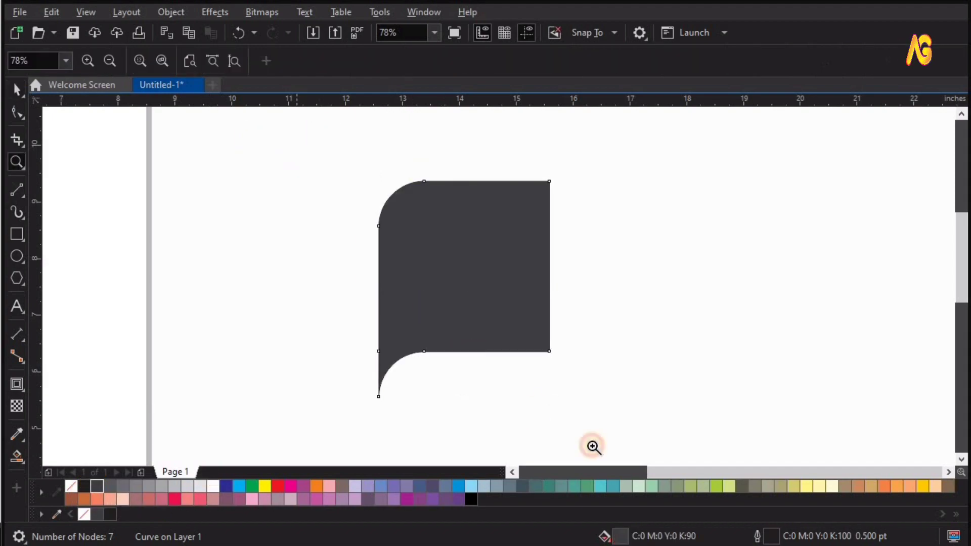
- Duplicate the dark shape to its left and mirror the copy both horizontally and vertically
key("space")
left_click_drag(486, 199, 299, 249)
right_click(300, 248)
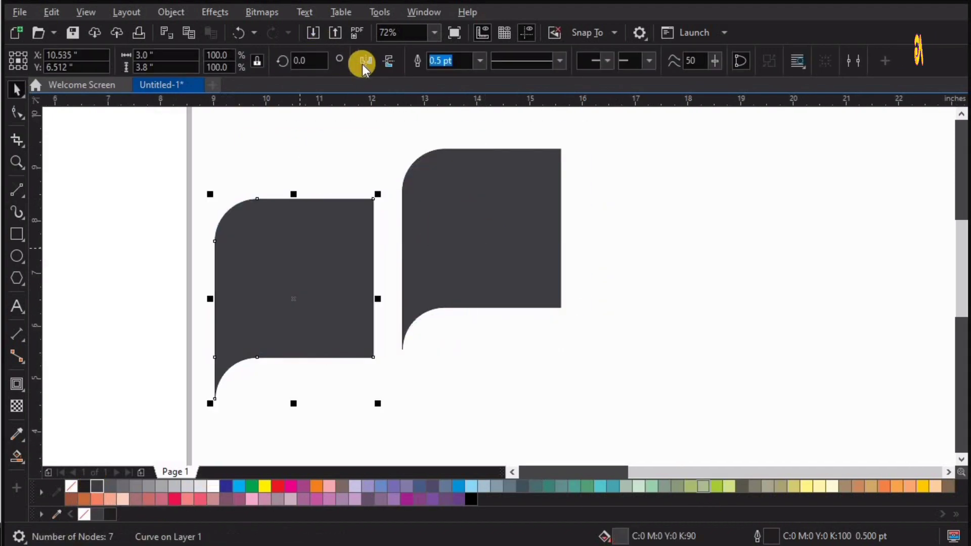
left_click(366, 61)
left_click(389, 60)
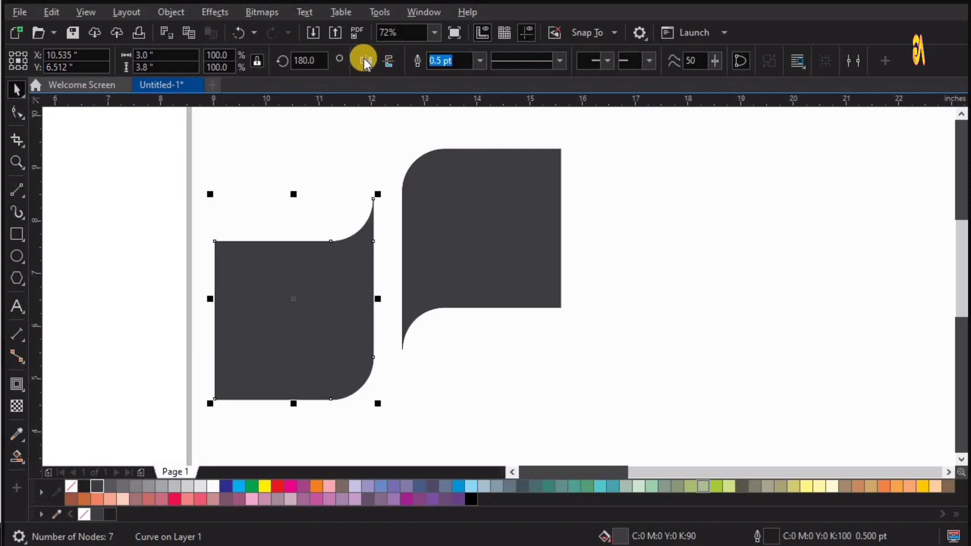
- Move the mirrored copy onto the original so their left edges line up and form a folded ribbon
left_click_drag(215, 198, 406, 197)
key("z")
left_click(646, 233)
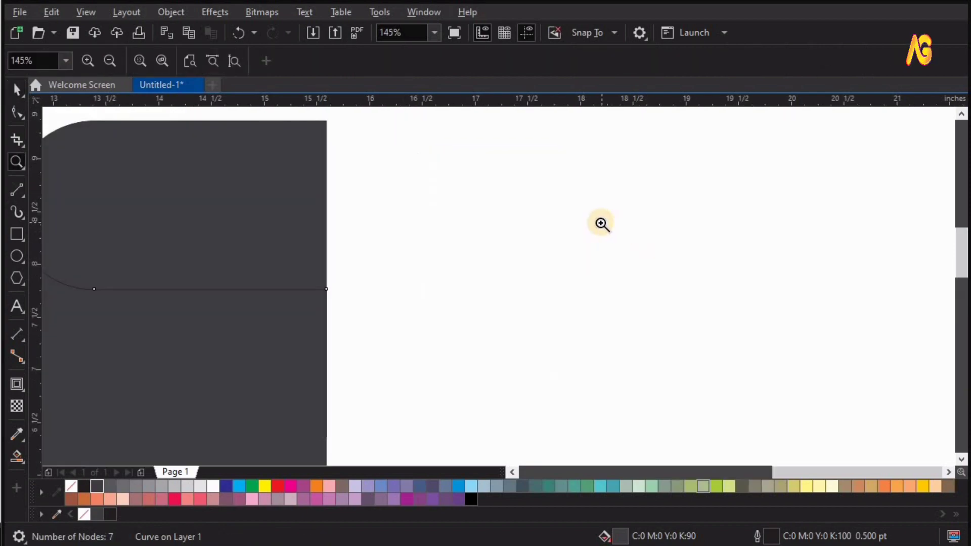
key("F4")
key("space")
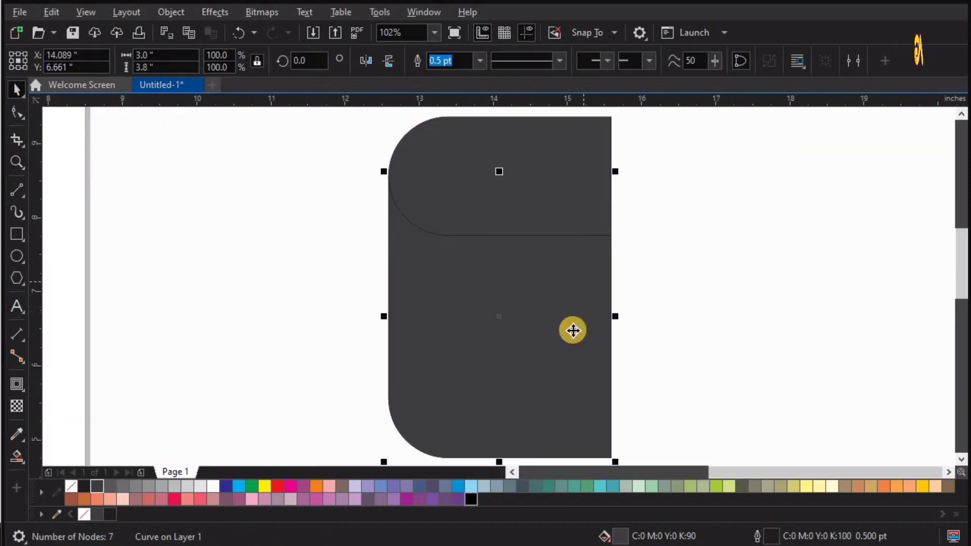
- Narrow the lower ribbon piece into a vertical strip by moving its two right-hand nodes left
key("F10")
left_click_drag(559, 197, 639, 460)
left_click_drag(611, 430, 504, 427)
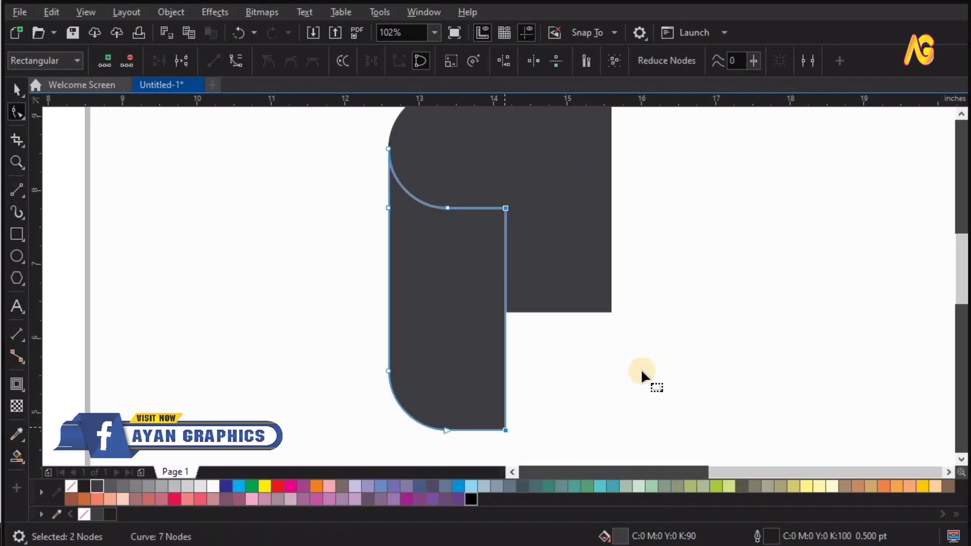
- Extend the upper ribbon piece by moving its two right-hand nodes about 1.7 inches to the right
scroll(642, 374, "down", 2)
left_click(593, 258)
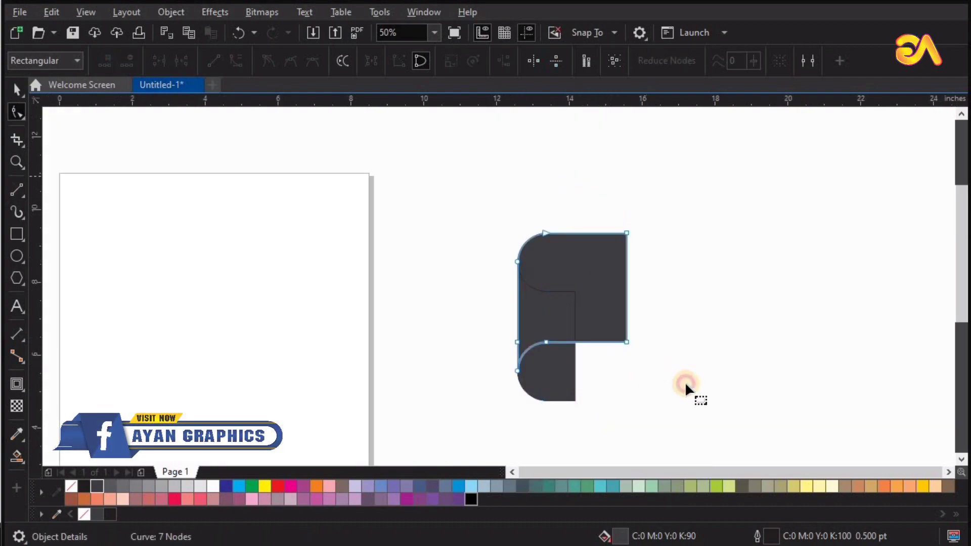
left_click_drag(595, 171, 686, 385)
left_click_drag(627, 341, 691, 342)
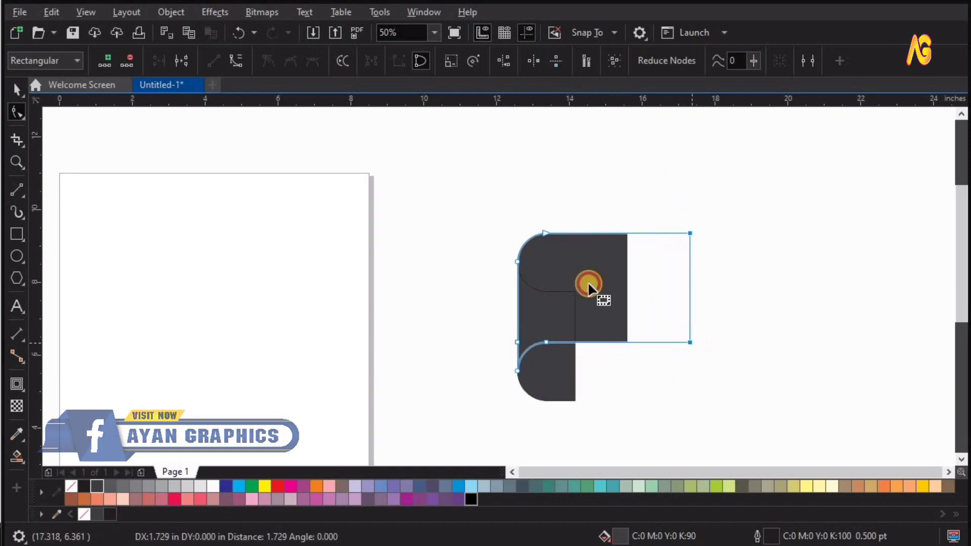
- Add the artistic text "SE" in the empty area left of the folded ribbon
key("F2")
left_click_drag(792, 462, 801, 478)
left_click_drag(287, 388, 696, 87)
key("space")
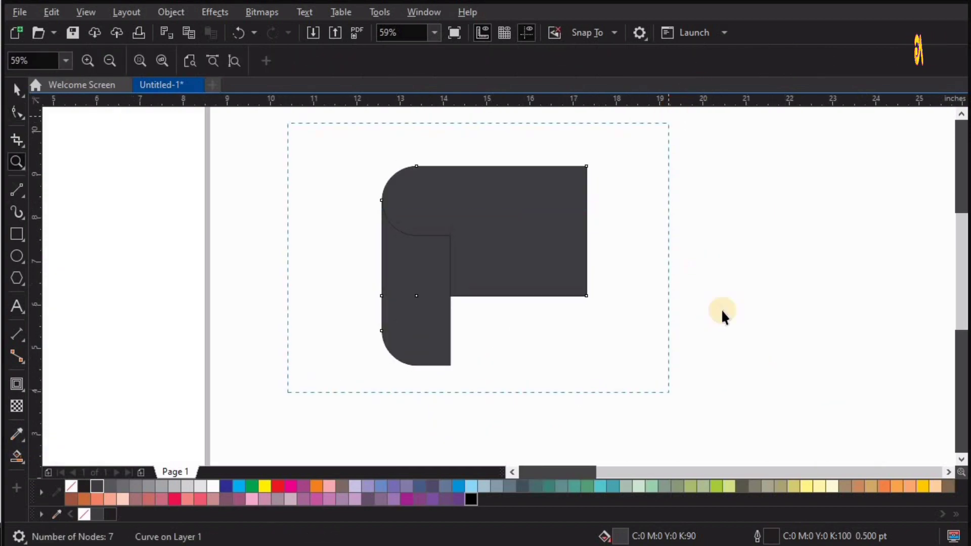
left_click(723, 309)
scroll(474, 396, "up", 1)
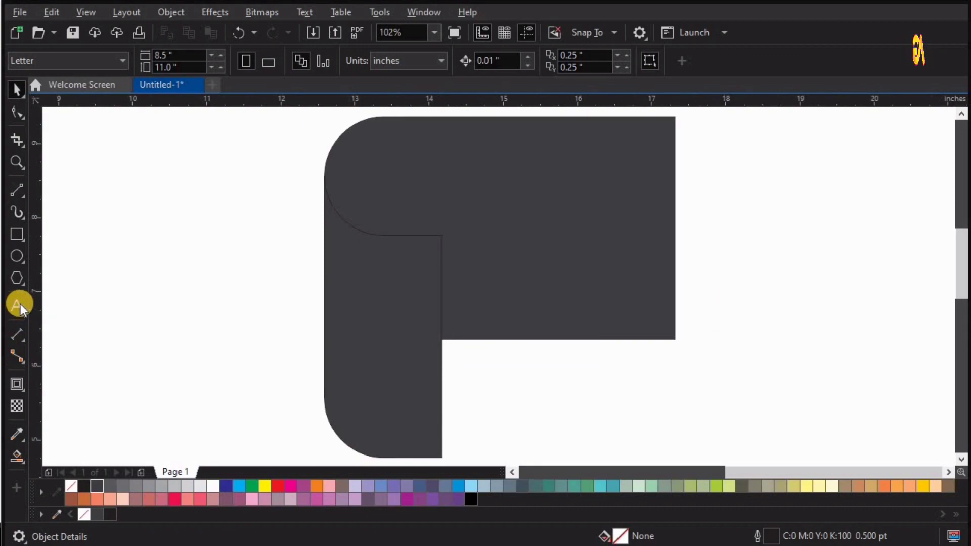
left_click(114, 296)
type("SE")
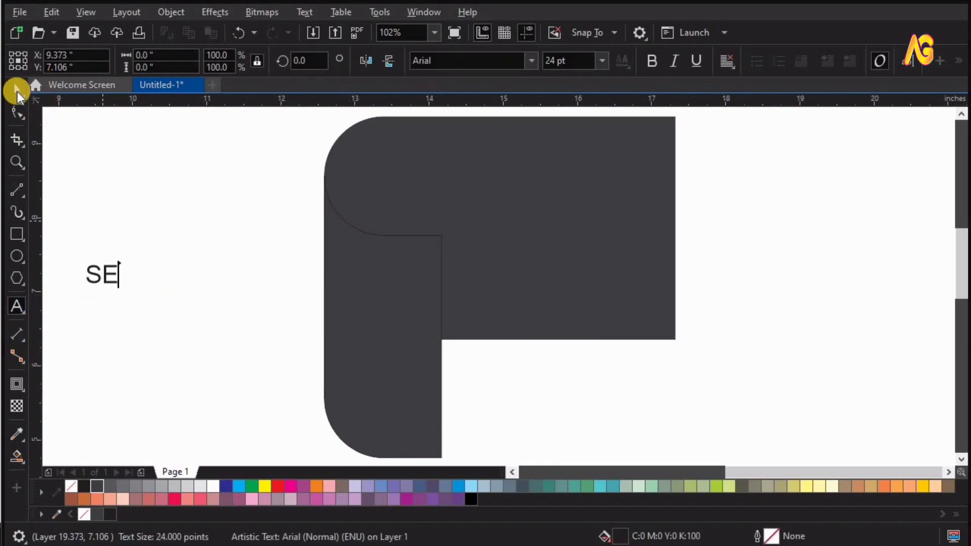
- Make the "SE" text bold and choose the BaseTwelveSerifBl font for it
left_click(17, 90)
left_click(649, 61)
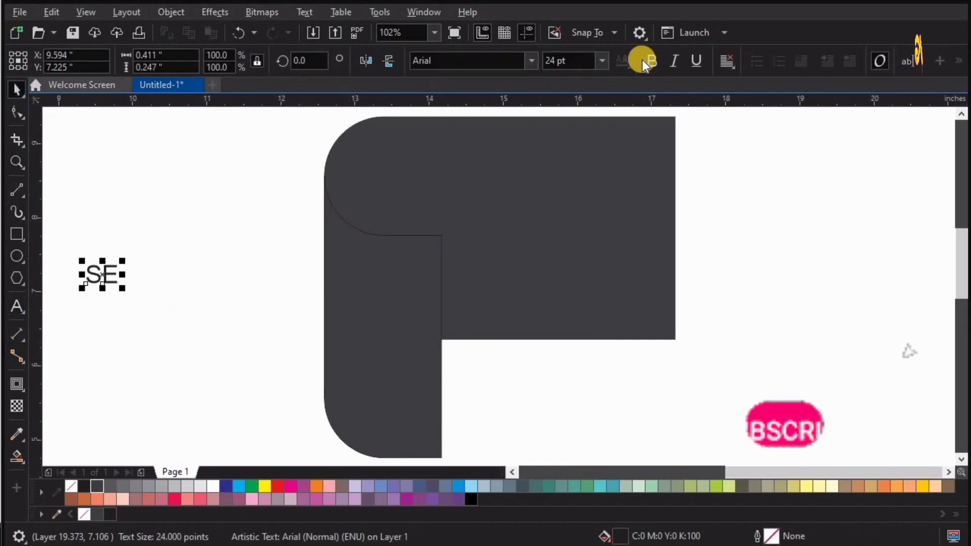
left_click(531, 60)
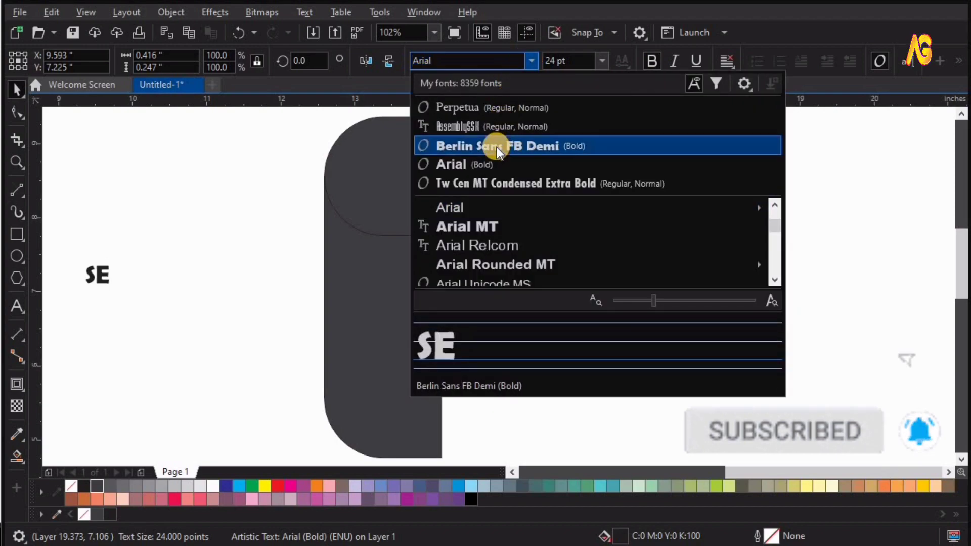
- Move the letters S and E to the right of the ribbon and scale them proportionally to 3 inches high
left_click(221, 323)
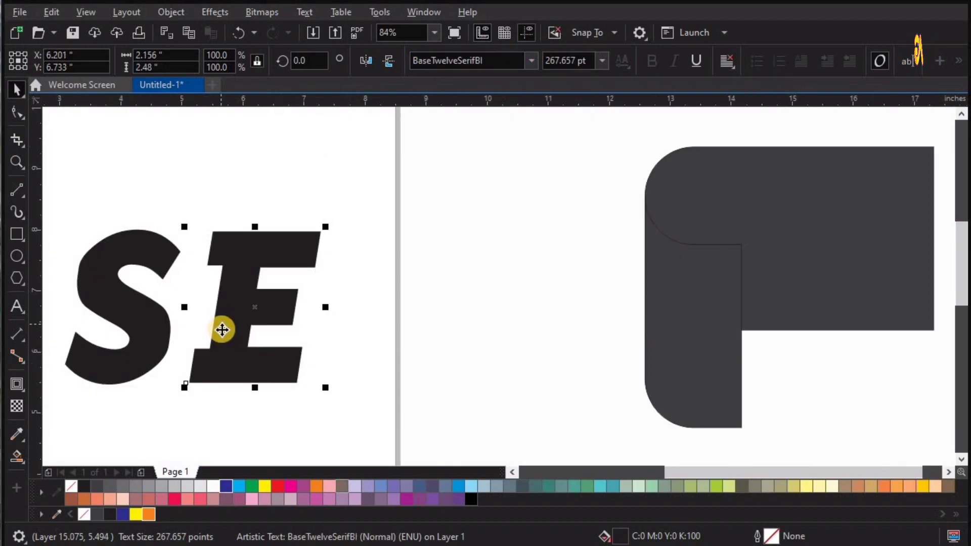
scroll(222, 330, "down", 2)
left_click_drag(114, 234, 355, 422)
left_click_drag(224, 327, 665, 281)
scroll(762, 379, "up", 3)
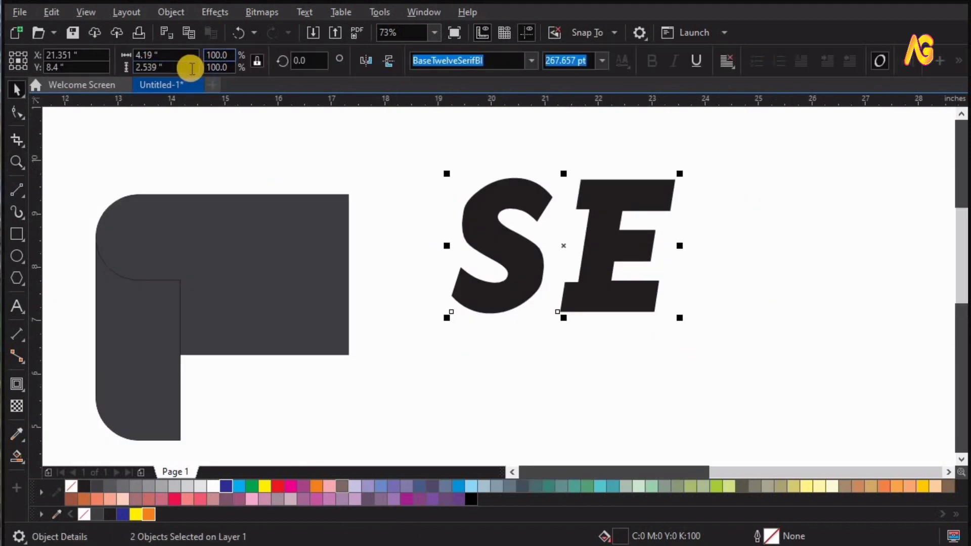
type("3")
key("Return")
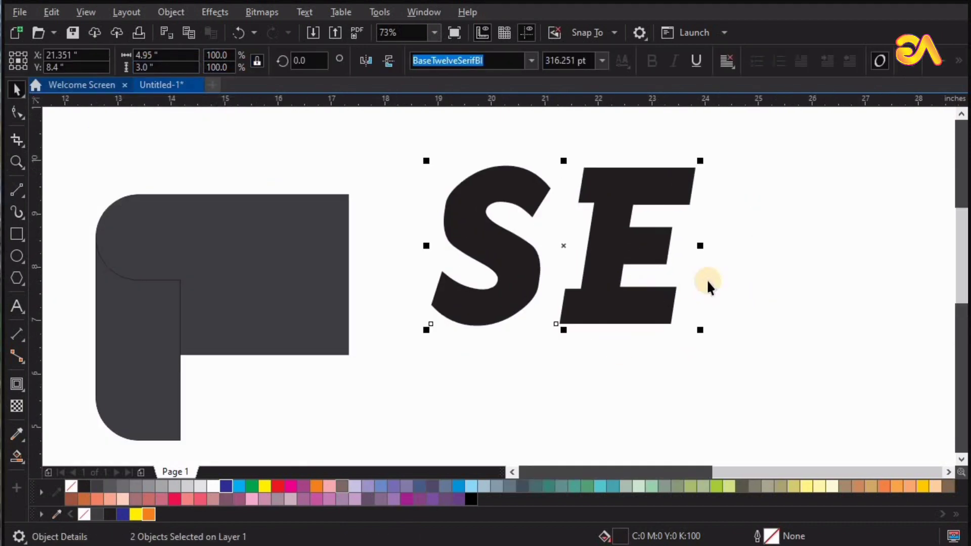
- Move the E to the right end of the upper ribbon piece and align their top edges
left_click(587, 255)
left_click_drag(593, 265, 371, 294)
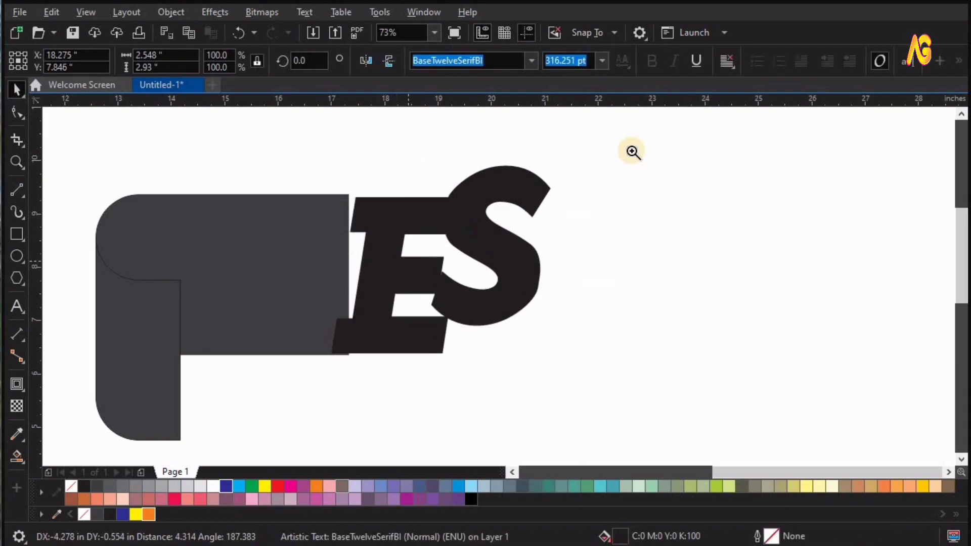
scroll(310, 257, "up", 1)
left_click(310, 256, "shift")
key("t")
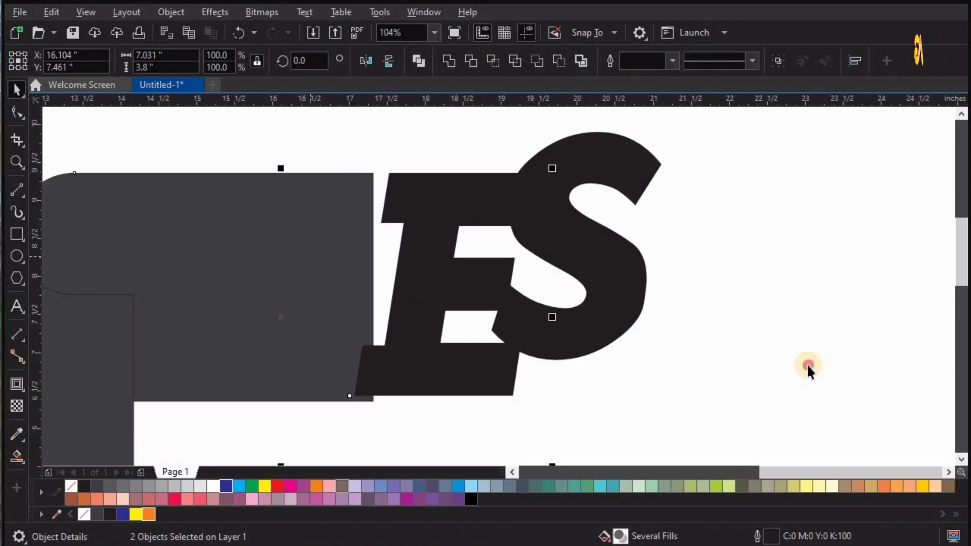
- Move the S clear of the E to the right, and shift the E slightly left onto the ribbon's end
left_click(808, 368)
left_click_drag(617, 247, 788, 269)
left_click(418, 376)
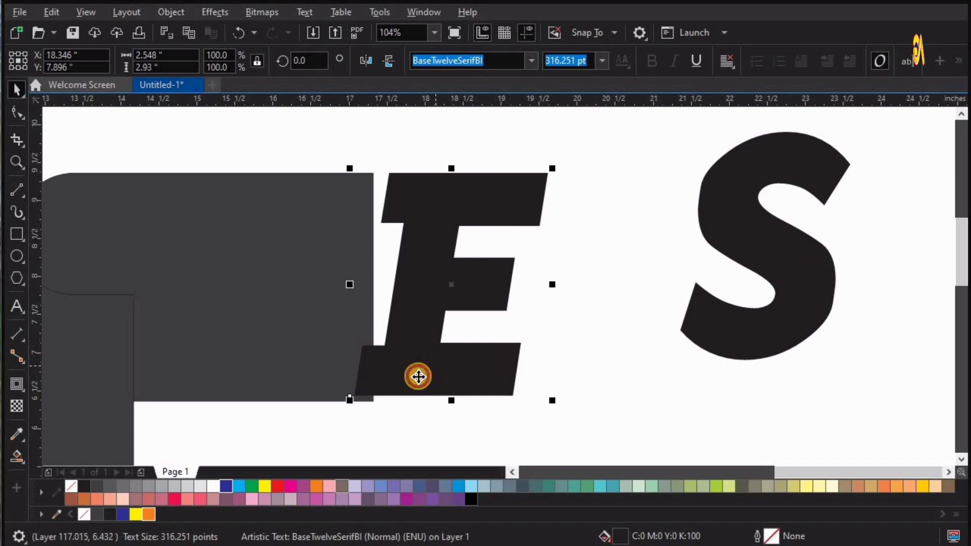
left_click_drag(408, 379, 403, 380)
- Remove the outline from the upper ribbon piece
key("z")
left_click_drag(301, 158, 471, 219)
left_click(145, 283)
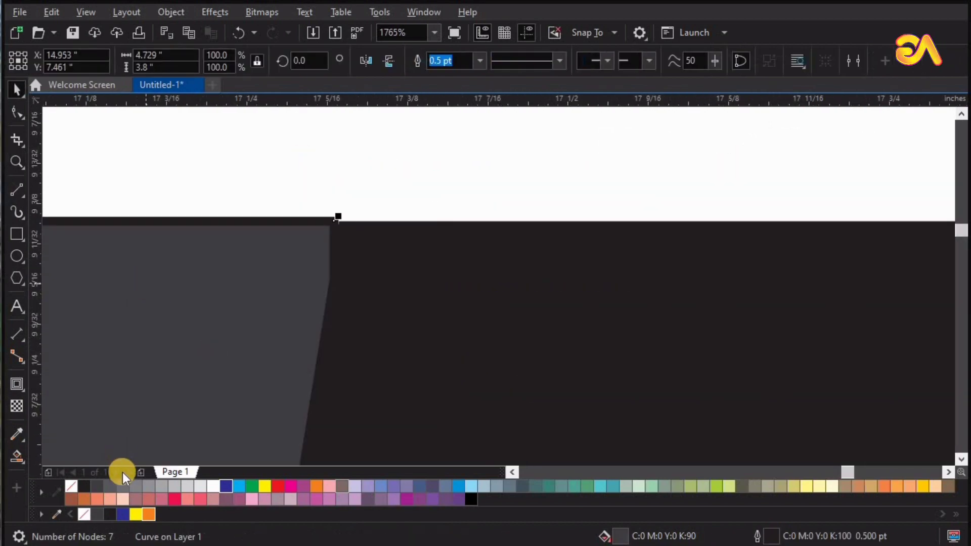
left_click_drag(181, 248, 200, 190)
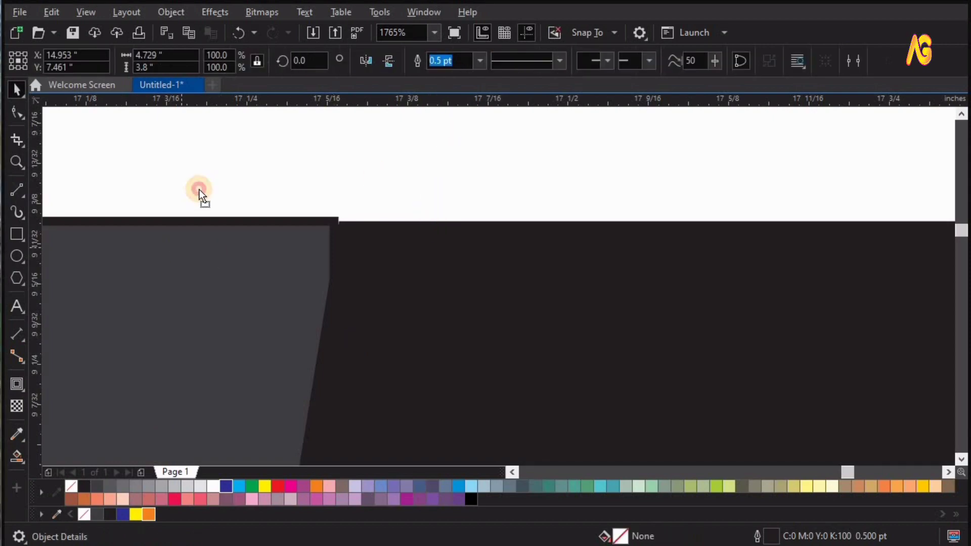
key("ctrl+z")
right_click(71, 483)
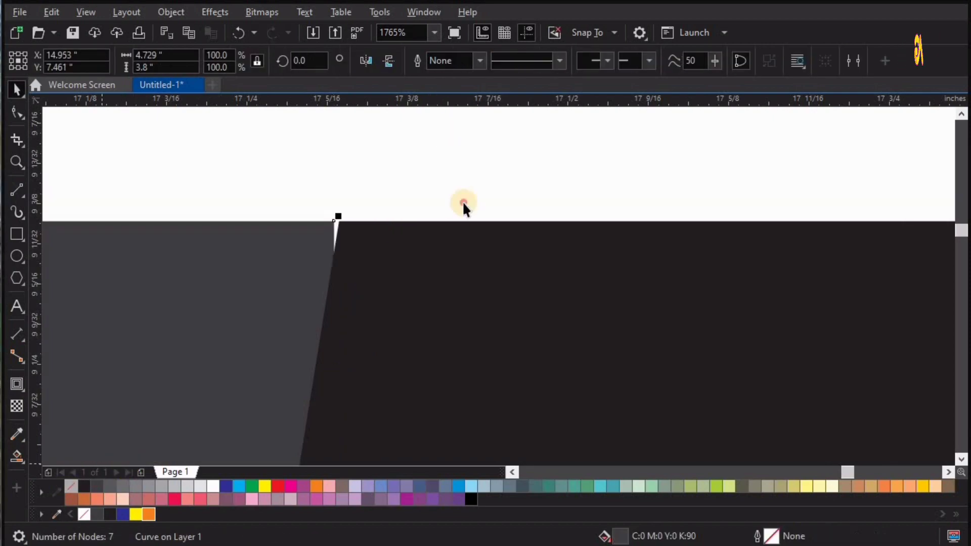
- Snap the E's upper-left corner exactly to the upper ribbon piece's top-right corner
left_click(463, 204)
key("F2")
left_click_drag(270, 202, 411, 257)
key("space")
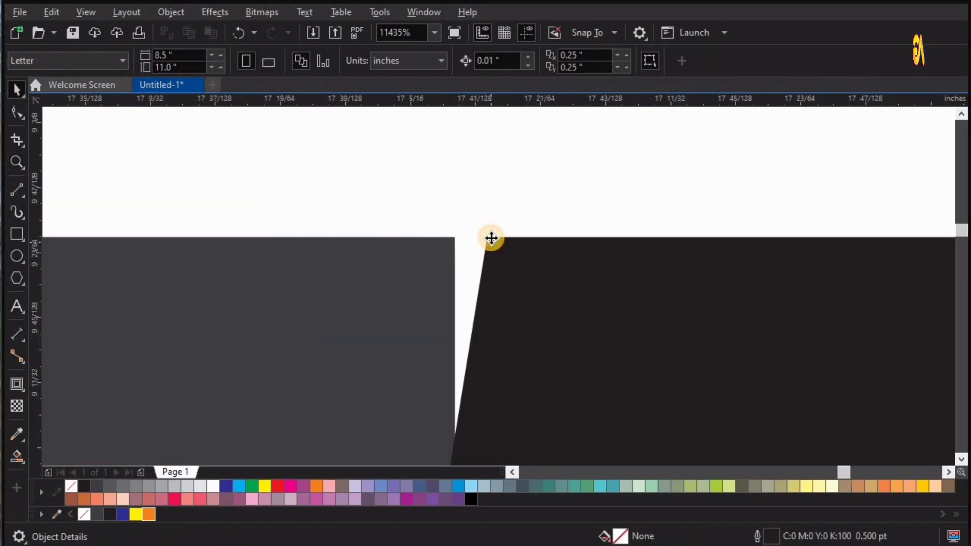
left_click(484, 238)
mouse_move(485, 238)
left_mouse_down()
mouse_move(460, 239)
mouse_move(475, 223)
left_mouse_up()
left_click(477, 195)
key("F4")
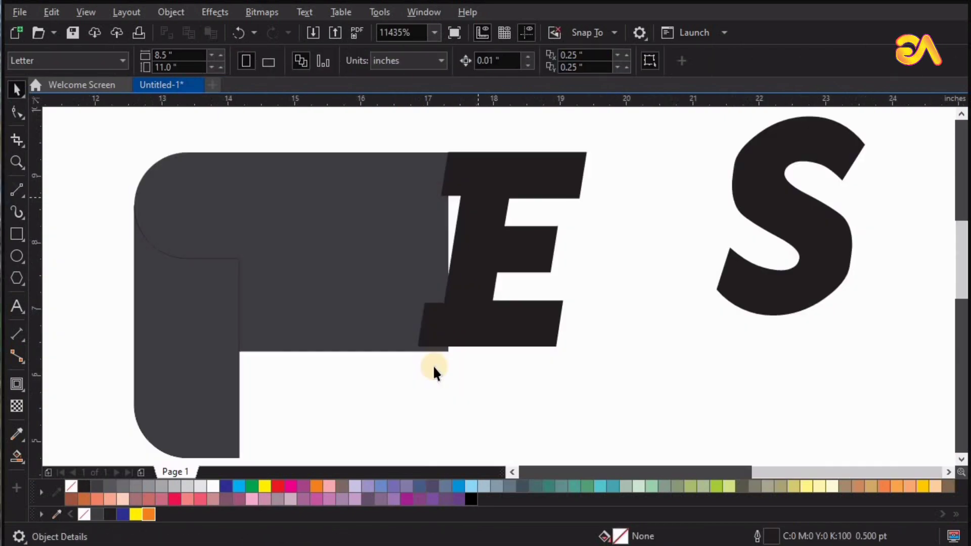
- Convert the E to curves and lower its two bottom nodes to the upper ribbon piece's bottom edge
key("z")
left_click_drag(698, 401, 332, 296)
left_click_drag(732, 364, 180, 232)
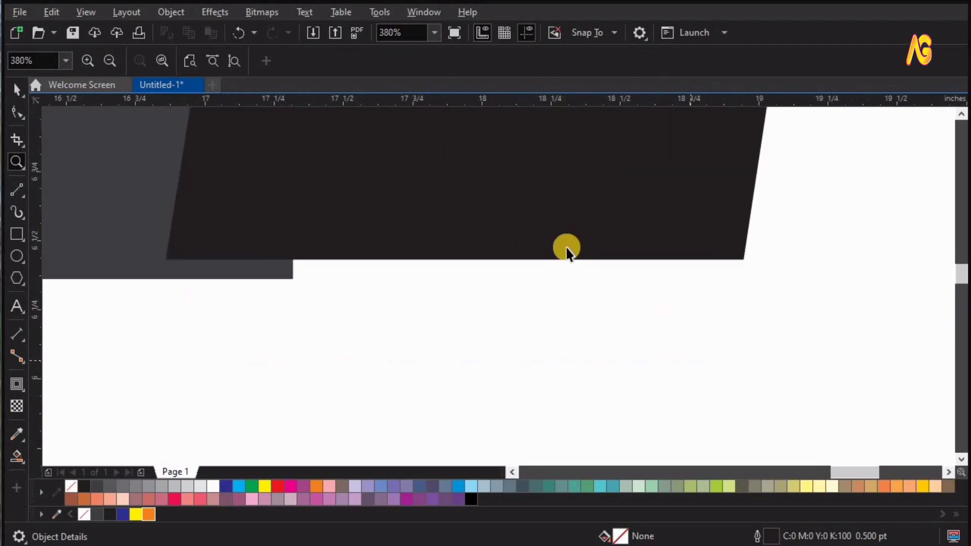
key("space")
left_click(566, 248)
key("ctrl+q")
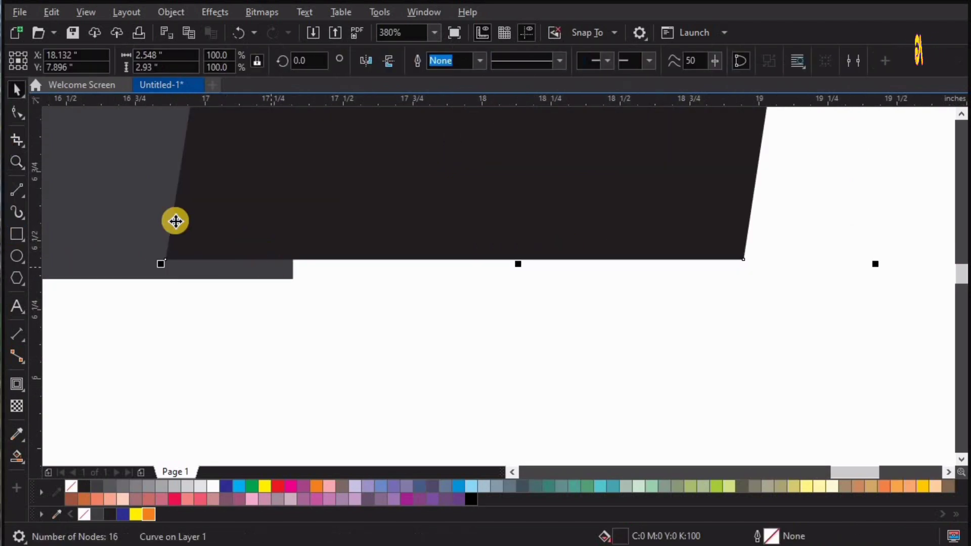
right_click(201, 227)
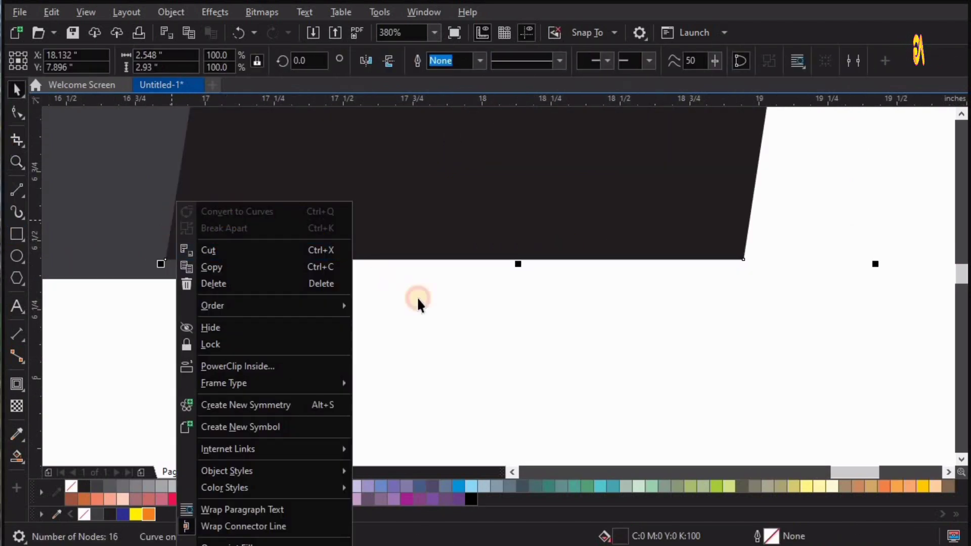
key("Escape")
key("ctrl+z")
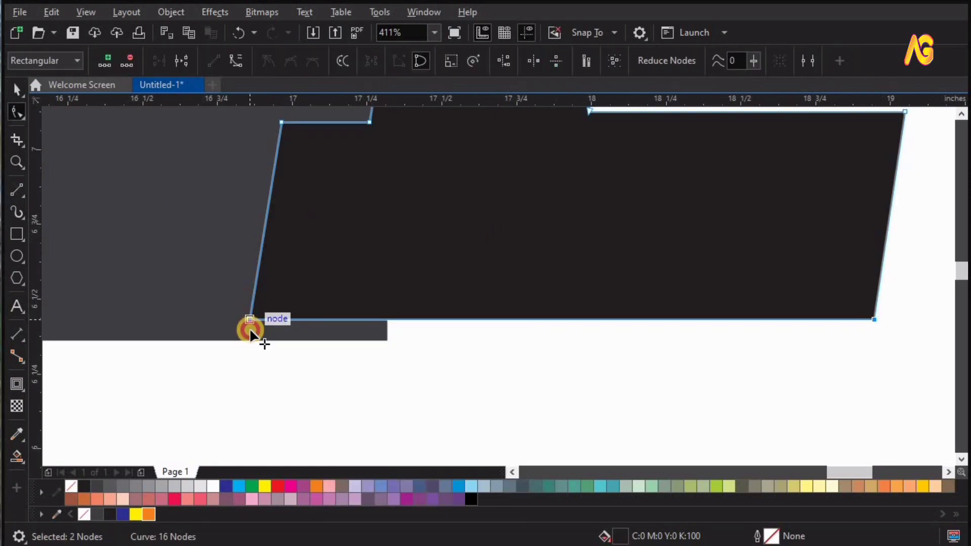
left_click_drag(248, 329, 268, 353)
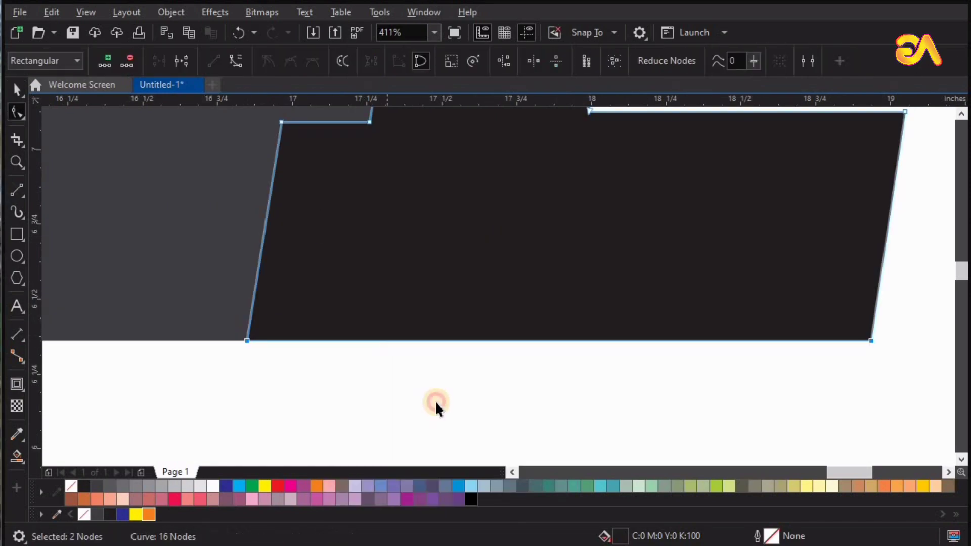
left_click(435, 400)
- Move the letter S down and left so it overlaps the lower edge of the upper ribbon piece
key("space")
key("F4")
left_click(764, 280)
left_click_drag(536, 415, 410, 441)
key("F2")
left_click_drag(104, 233, 601, 462)
- Align the S's bottom with the bottom of the vertical strip and move it left, close to the strip
left_click(233, 269, "shift")
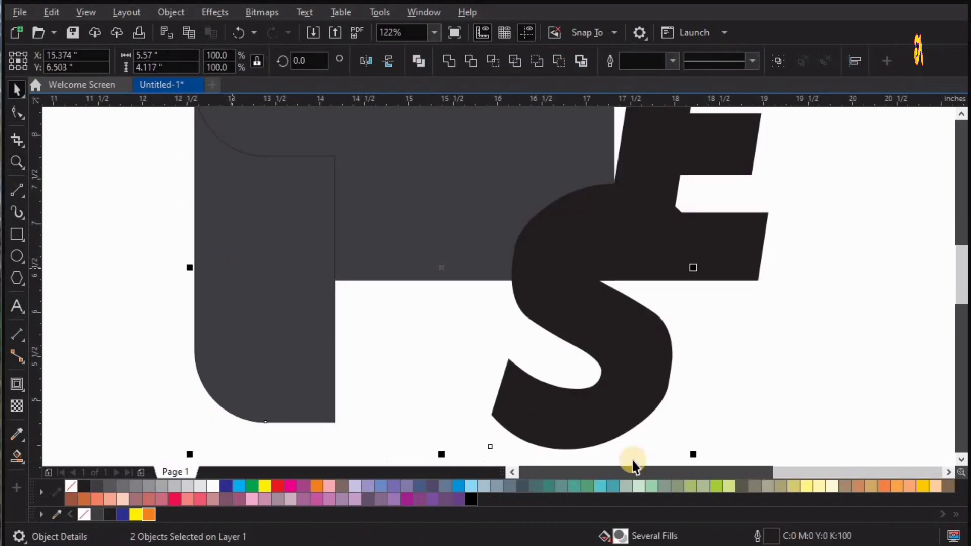
key("b")
left_click_drag(489, 396, 399, 369)
scroll(418, 216, "up", 2)
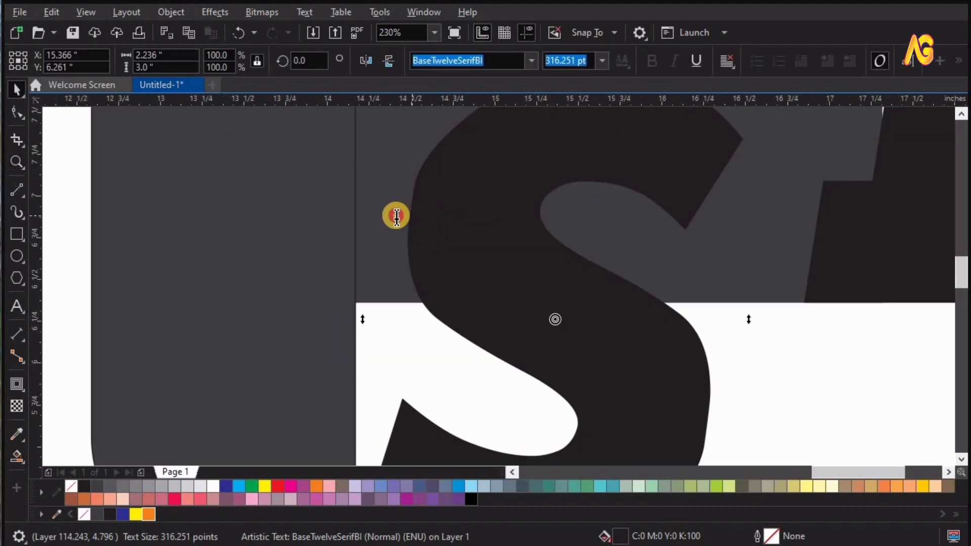
- Convert the letter S to curves and move it about 0.316" left until its left curve meets the vertical strip's right edge
left_click(397, 216)
left_click(23, 93)
right_click(453, 238)
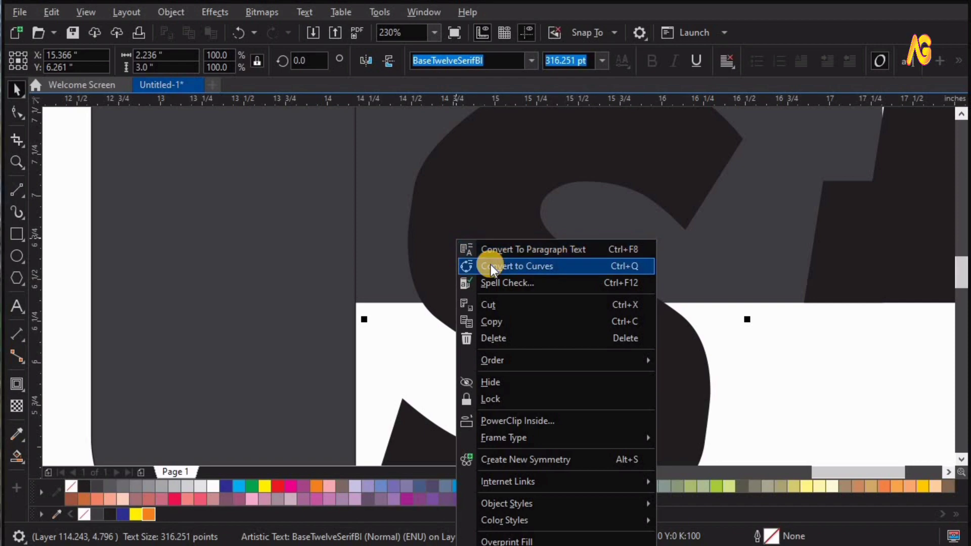
left_click(490, 266)
left_click_drag(405, 235, 358, 233)
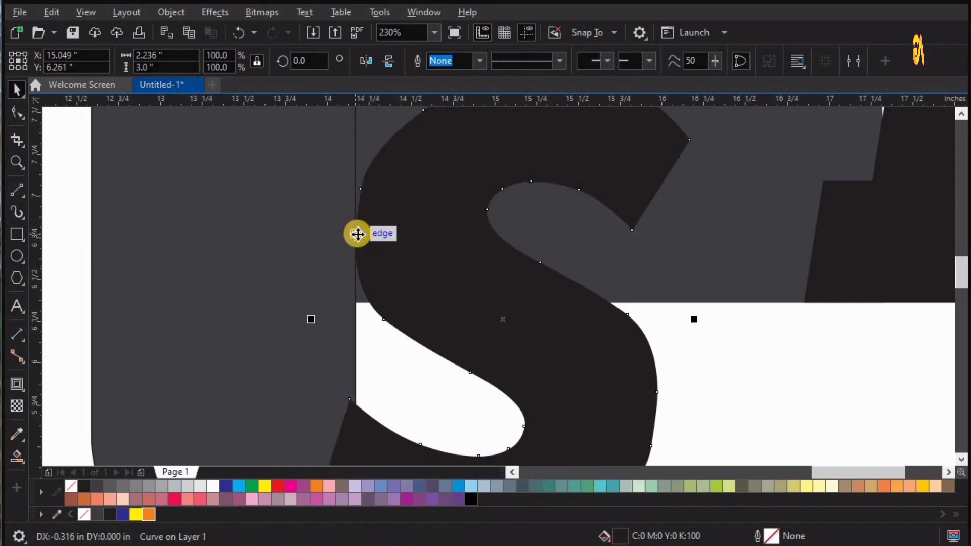
- Draw a straight horizontal guide line along the vertical strip's bottom edge, running right past the lowest point of the S
scroll(371, 367, "down", 2)
key("z")
left_click_drag(541, 461, 279, 385)
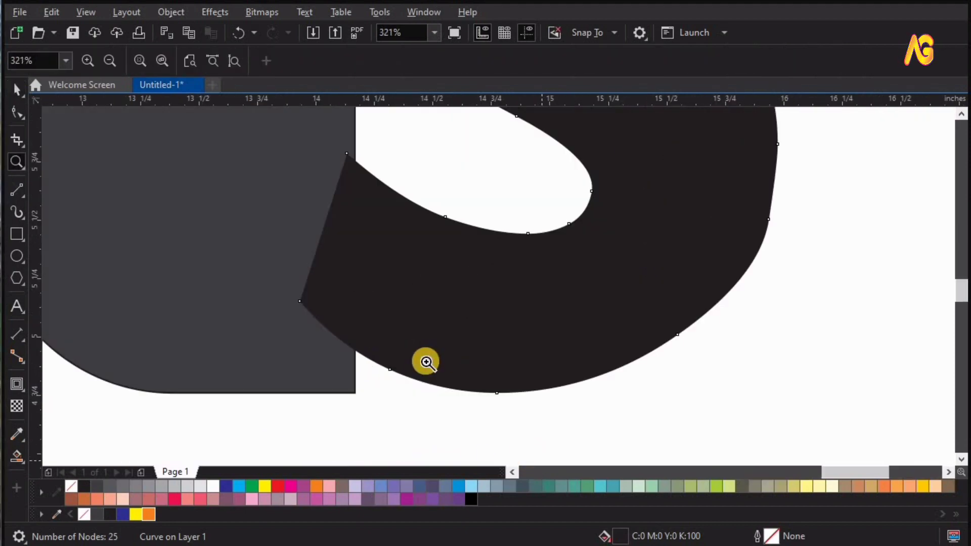
key("space")
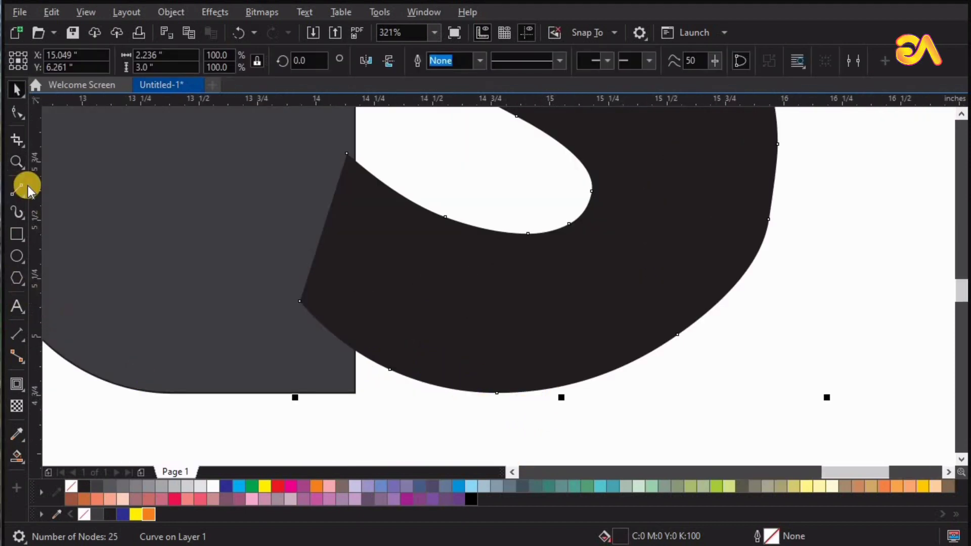
left_click(12, 187)
left_click_drag(231, 393, 581, 392)
left_click_drag(243, 351, 712, 419)
key("space")
left_click(685, 303)
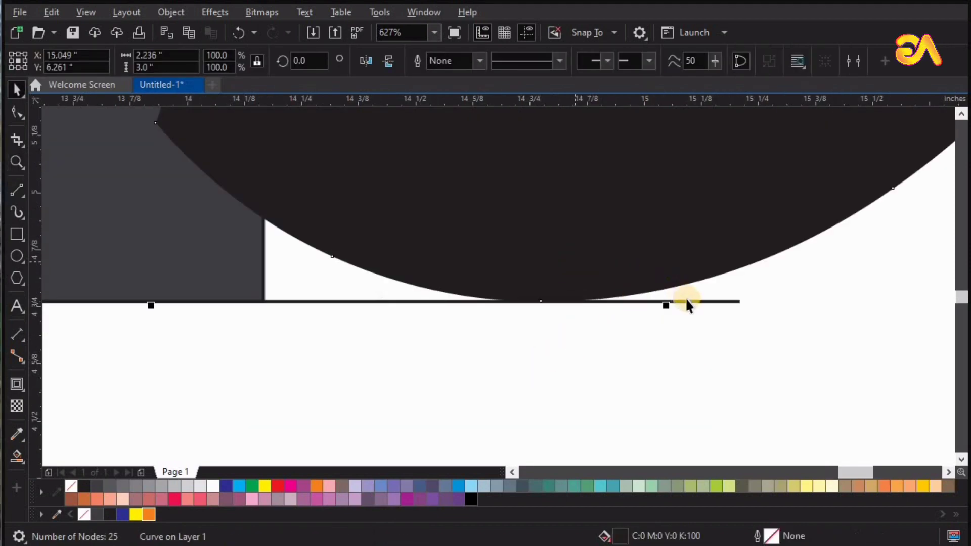
left_click(688, 302, "shift")
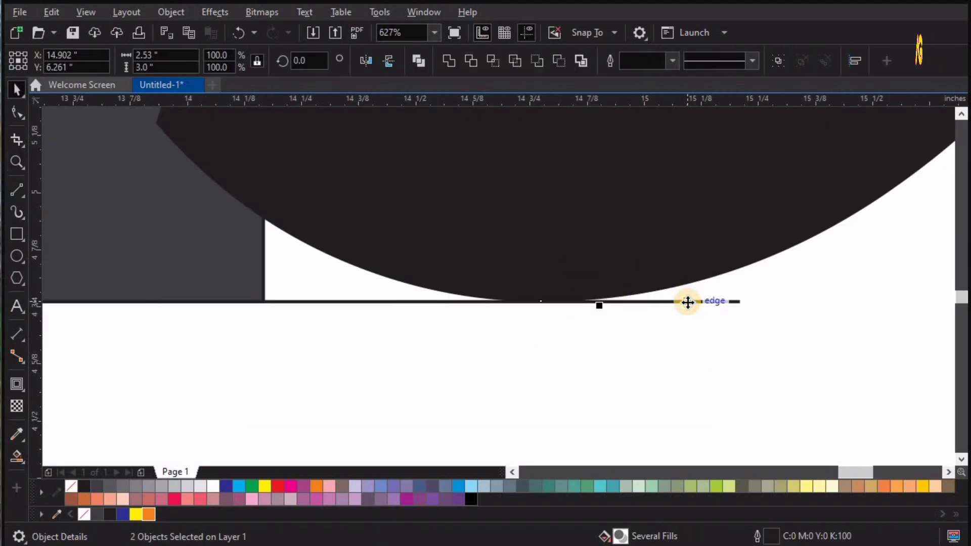
left_click(662, 349)
- Draw a horizontal guide line about 2 inches long from the vertical strip's top-right corner across the top of the S
key("F4")
key("z")
left_click_drag(210, 180, 667, 322)
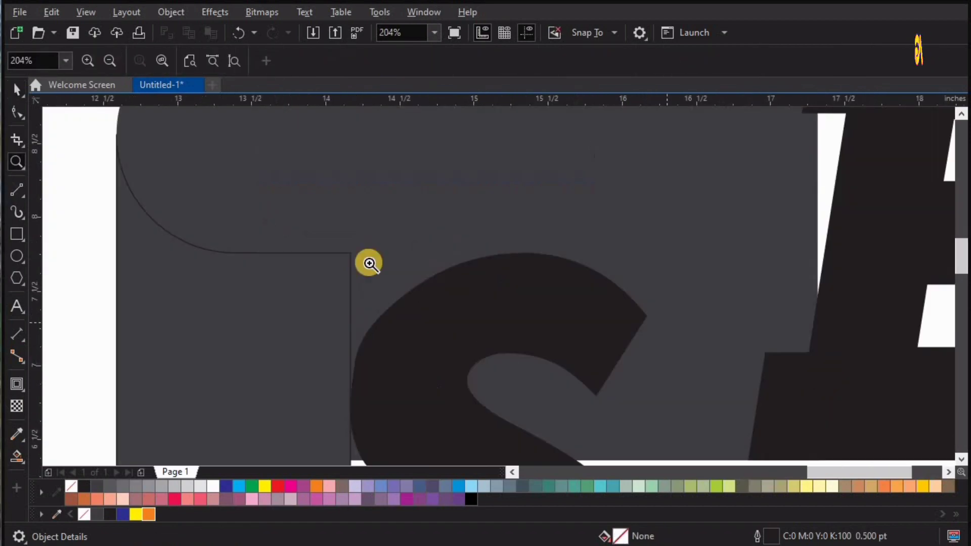
left_click_drag(165, 189, 882, 385)
key("space")
left_click(17, 189)
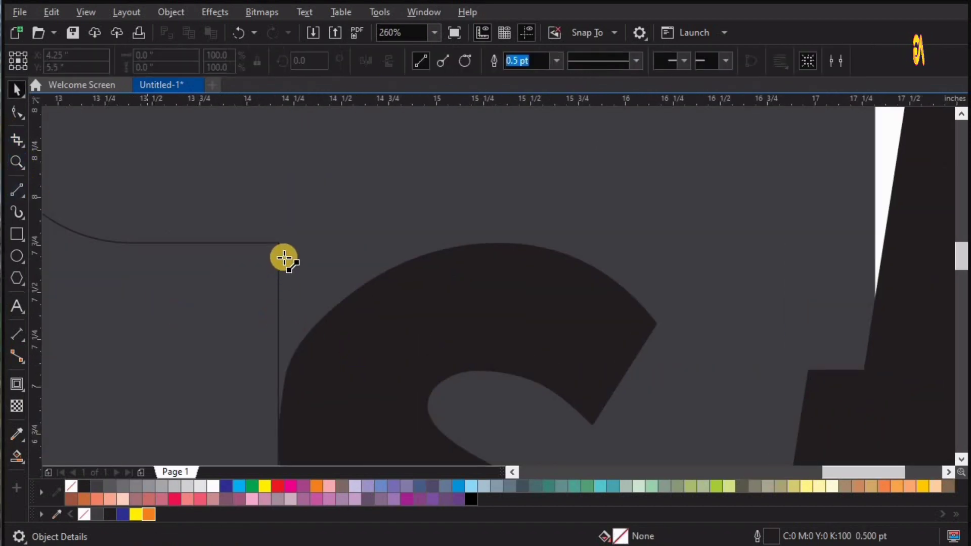
left_click_drag(278, 243, 403, 243)
left_click_drag(579, 234, 658, 223)
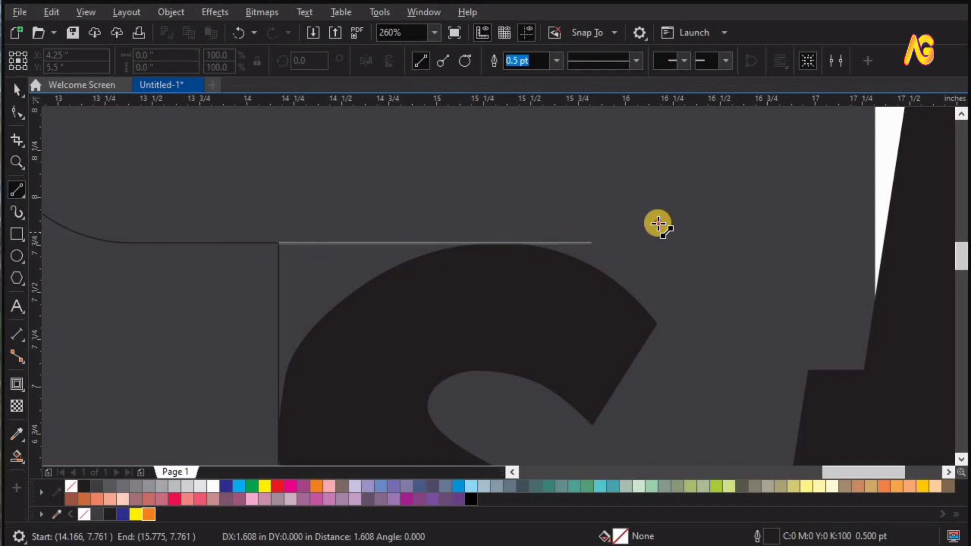
key("z")
left_click_drag(158, 214, 625, 302)
left_click_drag(677, 229, 826, 305)
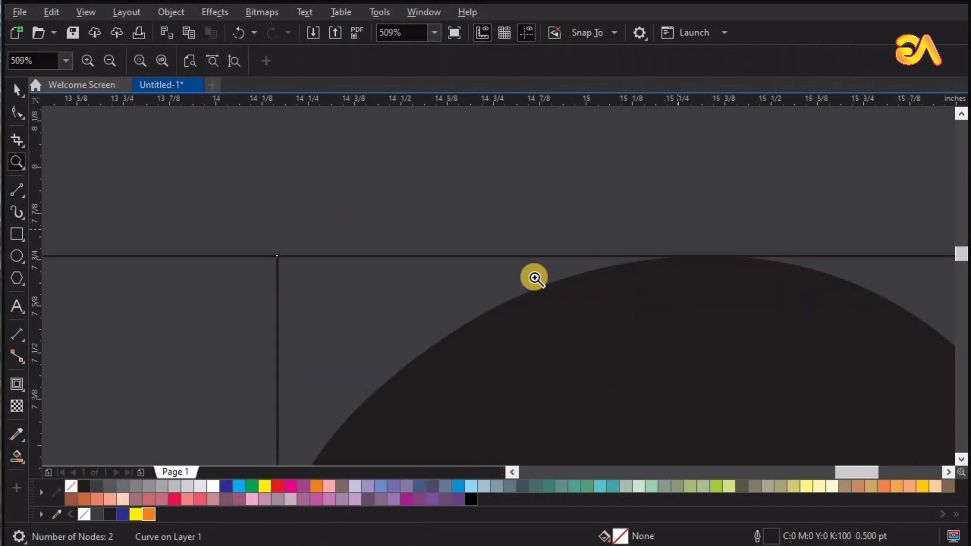
key("space")
key("F4")
key("space")
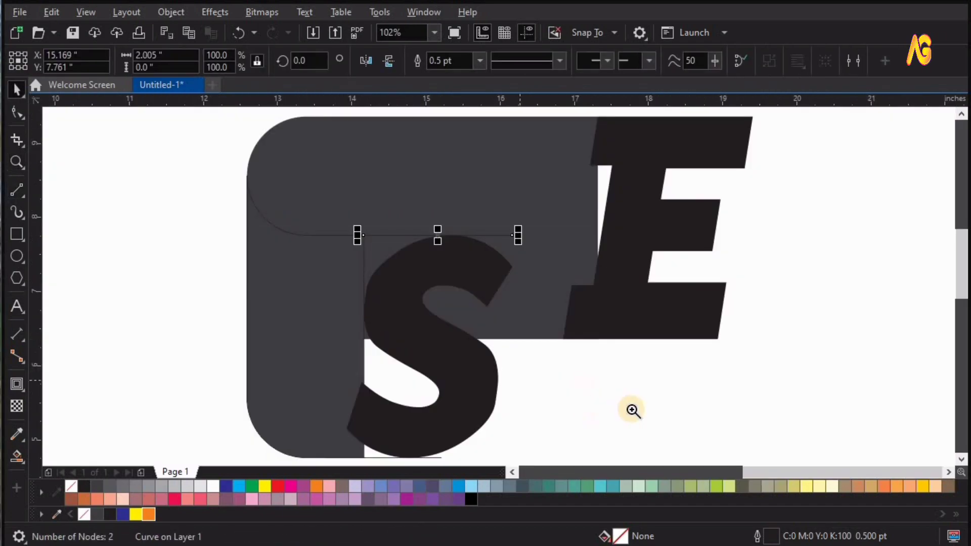
- Smart-fill the two corner gaps between the vertical strip and the S, at the letter's upper-left and lower-left curves
key("space")
left_click_drag(630, 408, 379, 264)
left_click(17, 457)
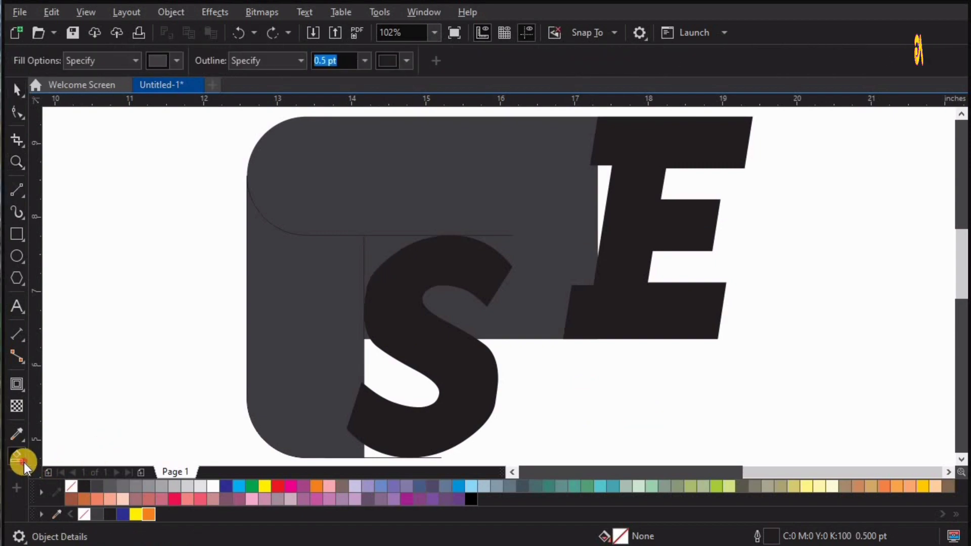
left_click(23, 462)
left_click(71, 472)
left_click(383, 249)
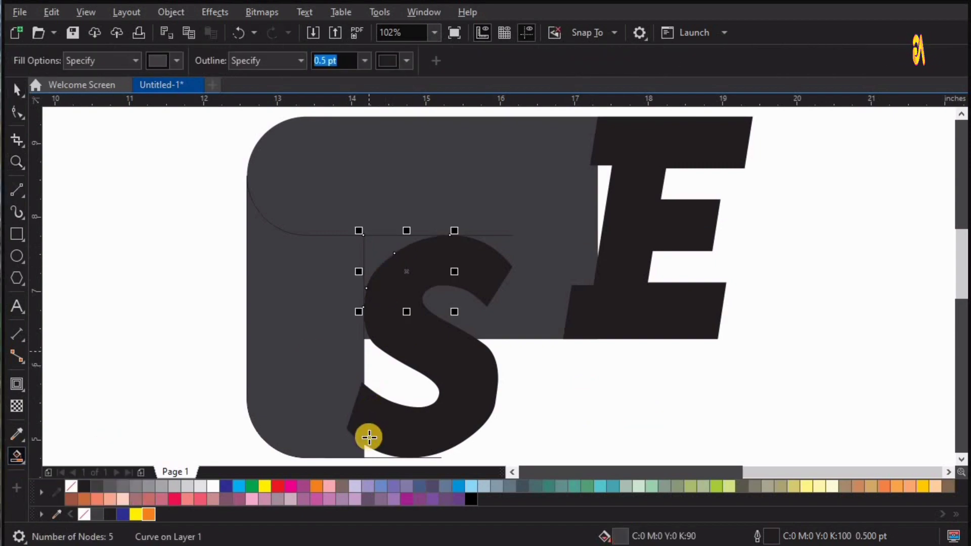
left_click(366, 455)
key("space")
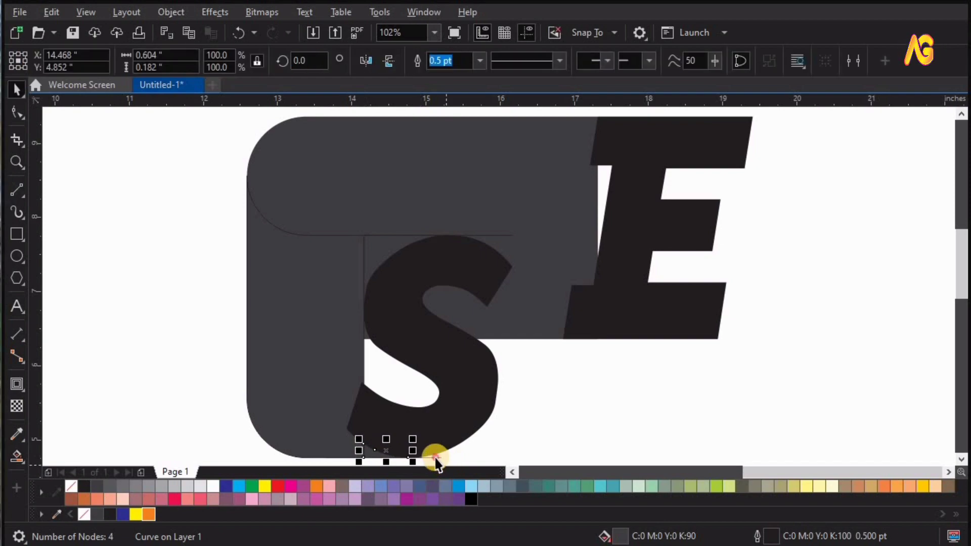
- Delete the two horizontal guide lines above and below the S
left_click_drag(435, 458, 601, 435)
key("Delete")
left_click_drag(140, 196, 696, 250)
key("Delete")
- Weld the lower-left and upper-left corner patches to the letter S
left_click(395, 243)
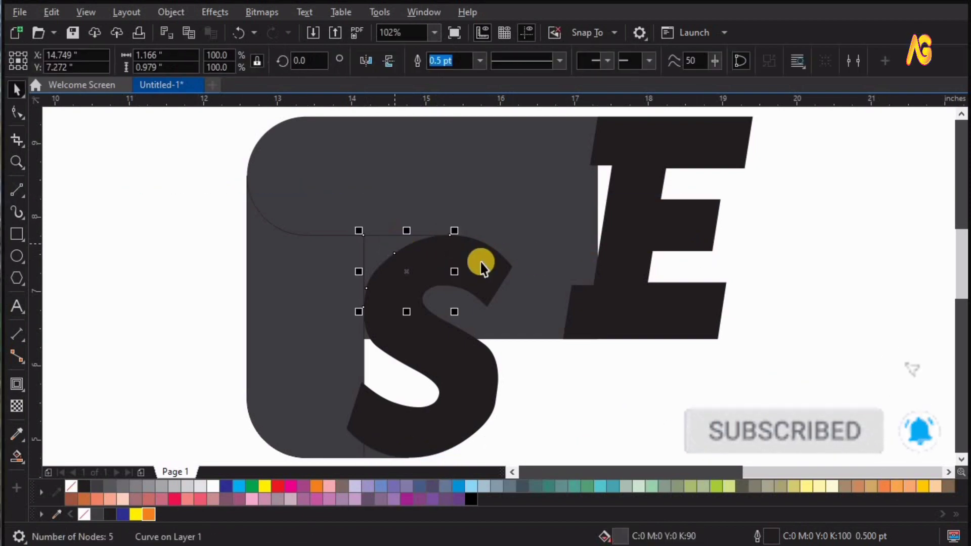
left_click(480, 262, "shift")
left_click(369, 455)
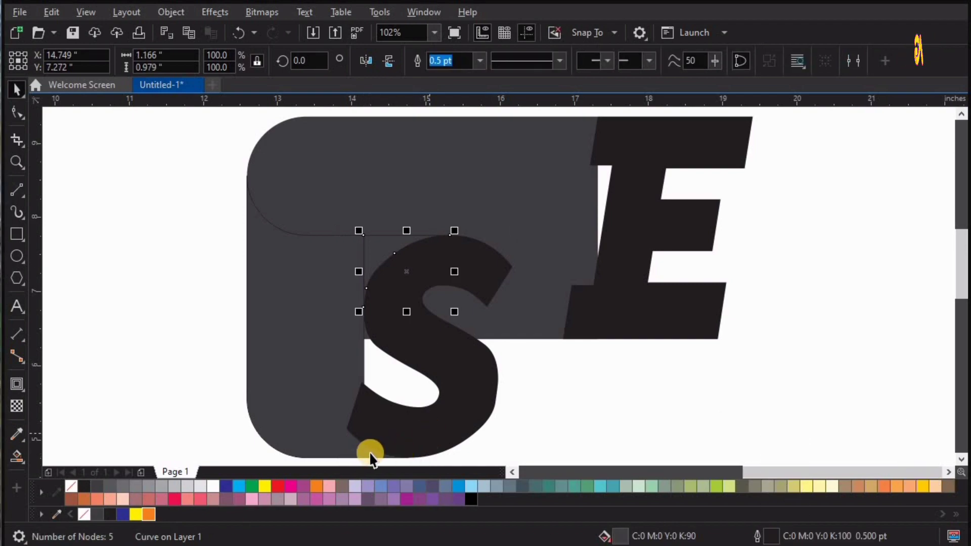
left_click(475, 419, "shift")
left_click(450, 61)
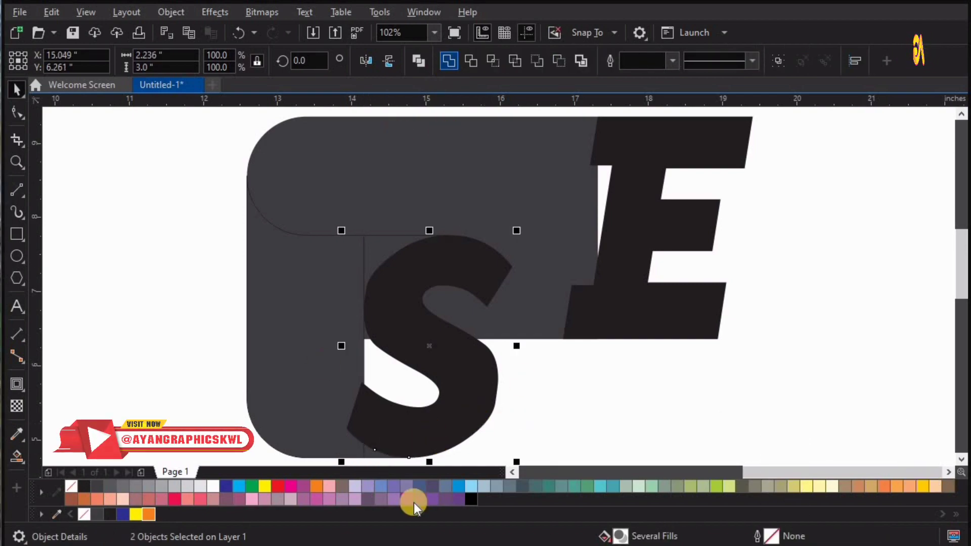
left_click(395, 245)
left_click(470, 260, "shift")
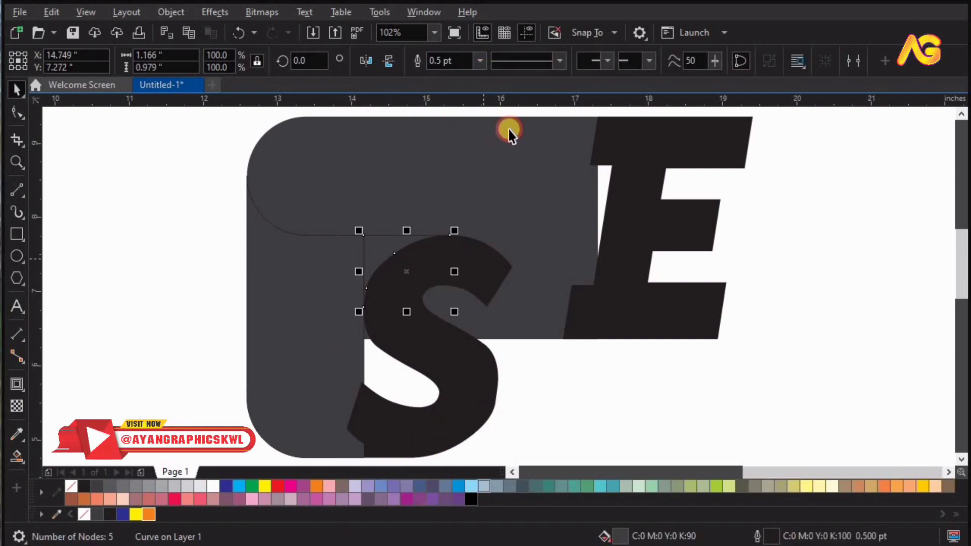
- Weld the S to the vertical ribbon strip
left_click(399, 290)
left_click(340, 290, "shift")
left_click(447, 60)
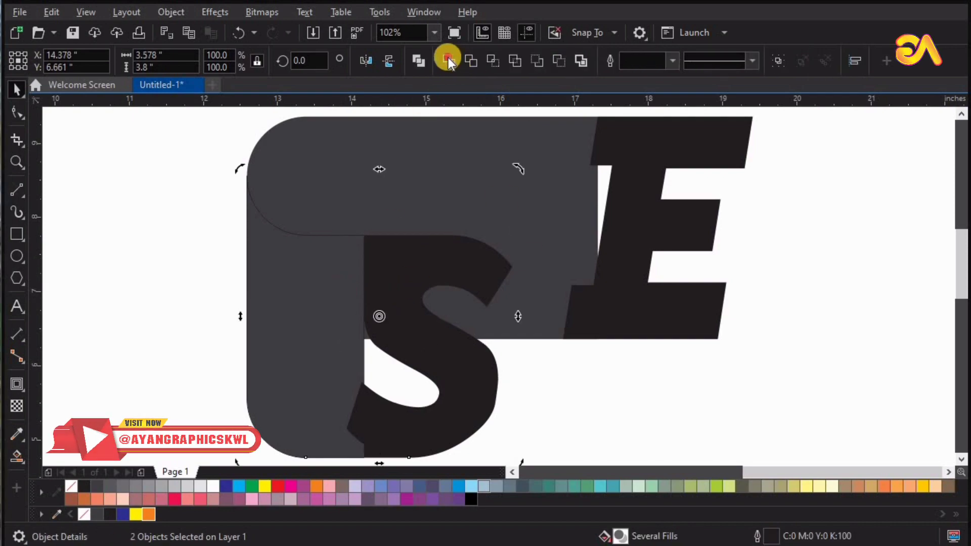
- Smart-fill the white gap between the upper ribbon piece's right edge and the stem of the E
key("z")
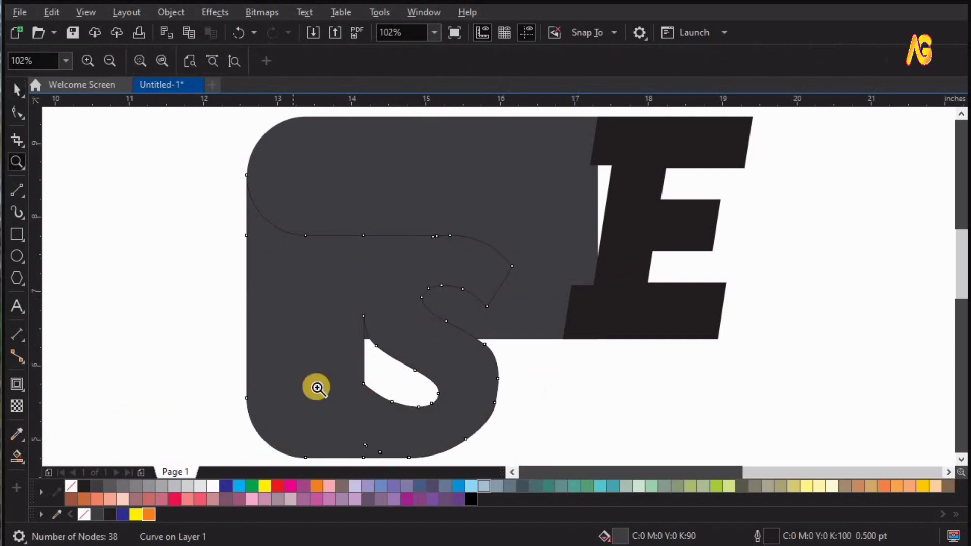
left_click(423, 327)
right_click(405, 365)
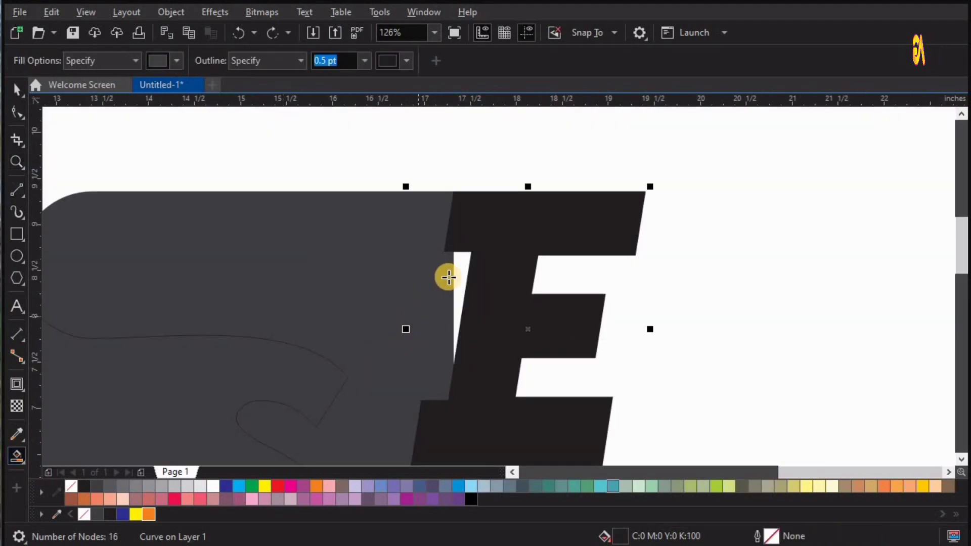
left_click(461, 272)
key("space")
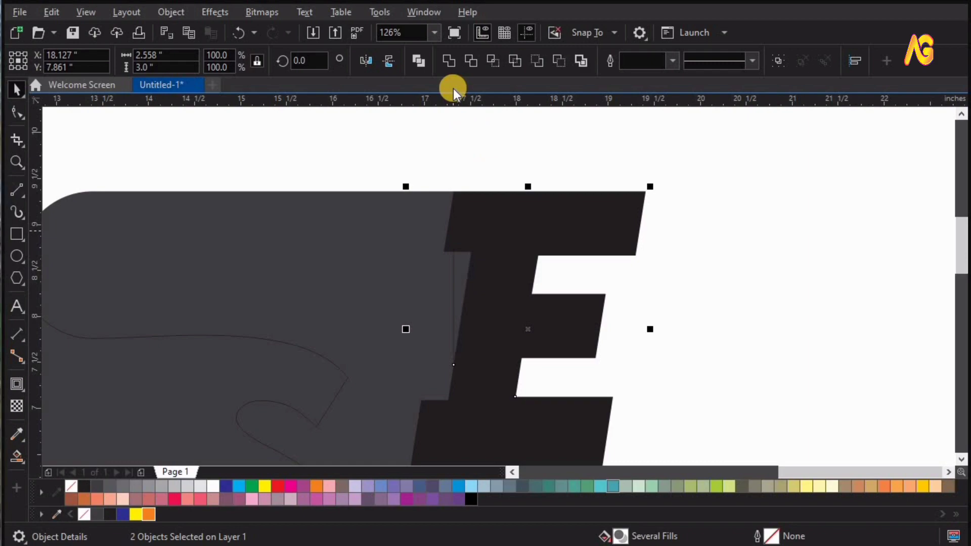
- Weld the gap patch to the E, and weld the E to the upper ribbon piece
left_click(438, 70)
left_click(357, 212, "shift")
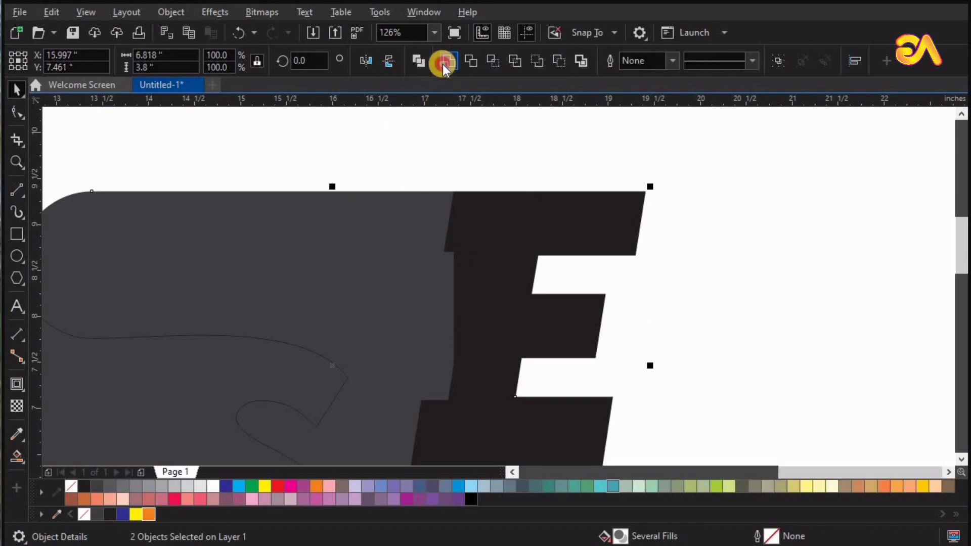
left_click(442, 65)
left_click(723, 232)
key("F4")
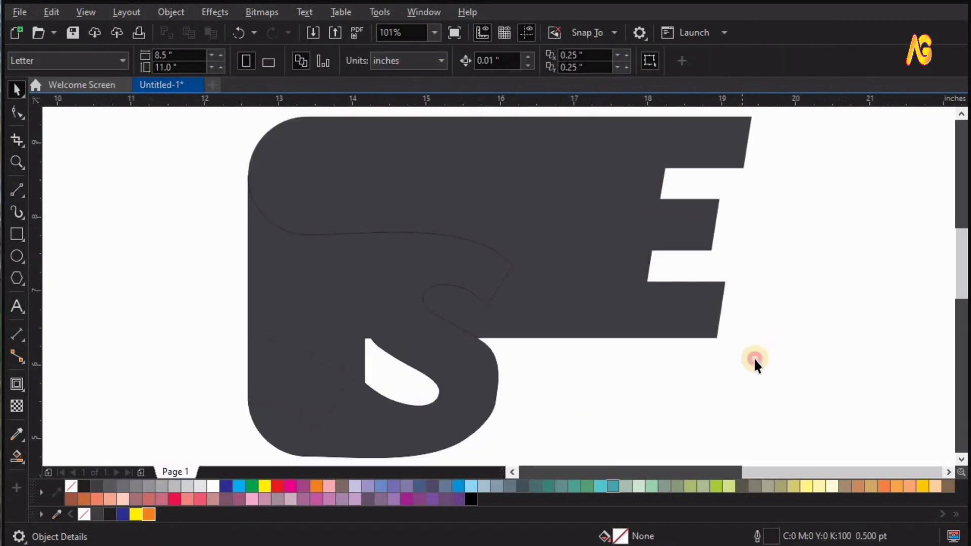
- Lengthen the E's top and bottom arms by moving their end nodes about 0.18" to the right
left_click(671, 147)
key("F10")
scroll(680, 255, "up", 1)
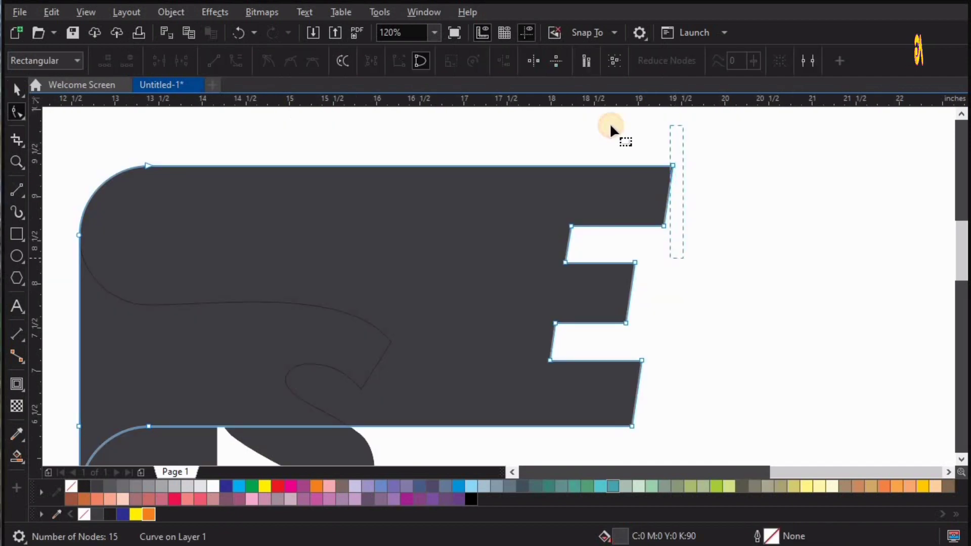
left_click_drag(611, 129, 678, 225)
left_click(659, 223, "shift")
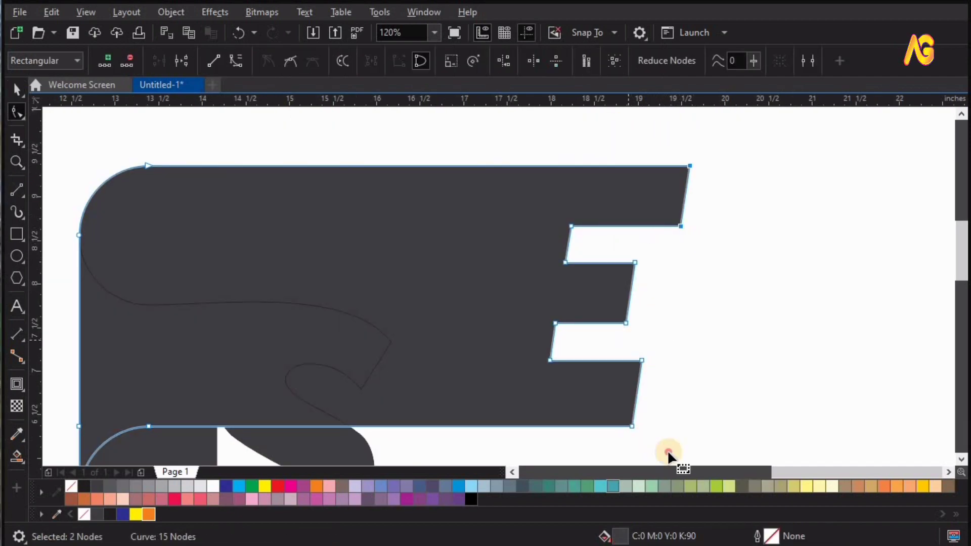
left_click_drag(632, 427, 647, 429)
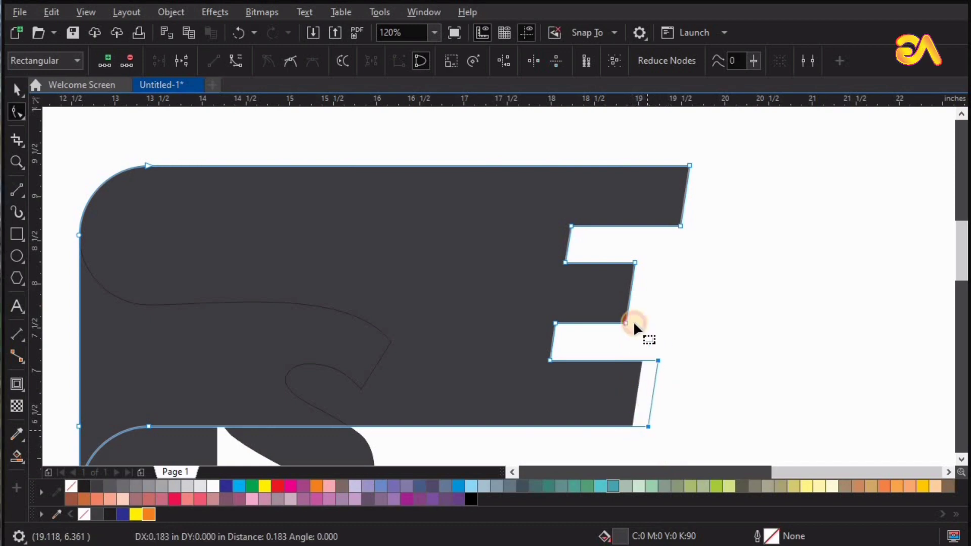
- Try to adjust the two end nodes of the E's middle arm, undo the change and deselect the shape
left_click_drag(604, 226, 654, 339)
key("ctrl+z")
left_click_drag(604, 256, 641, 345)
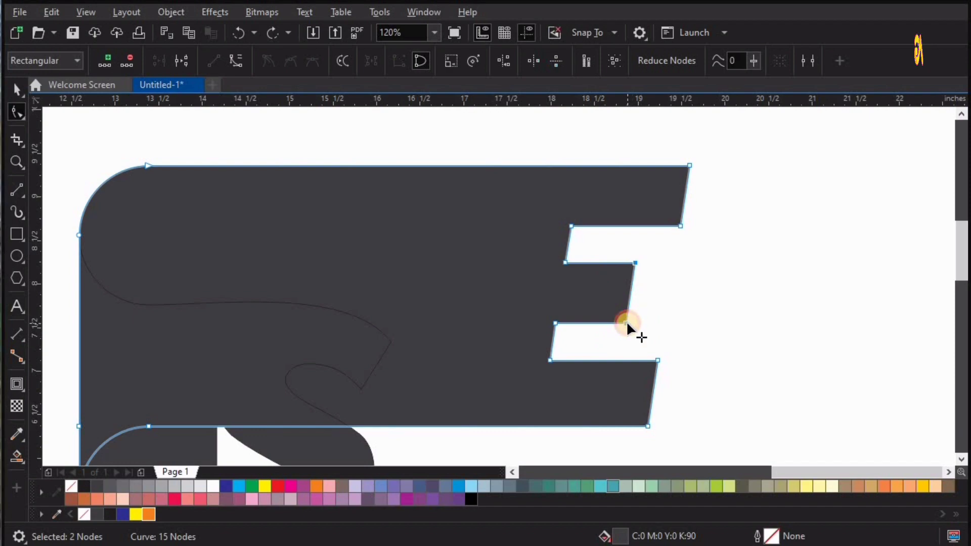
key("space")
left_click(717, 309)
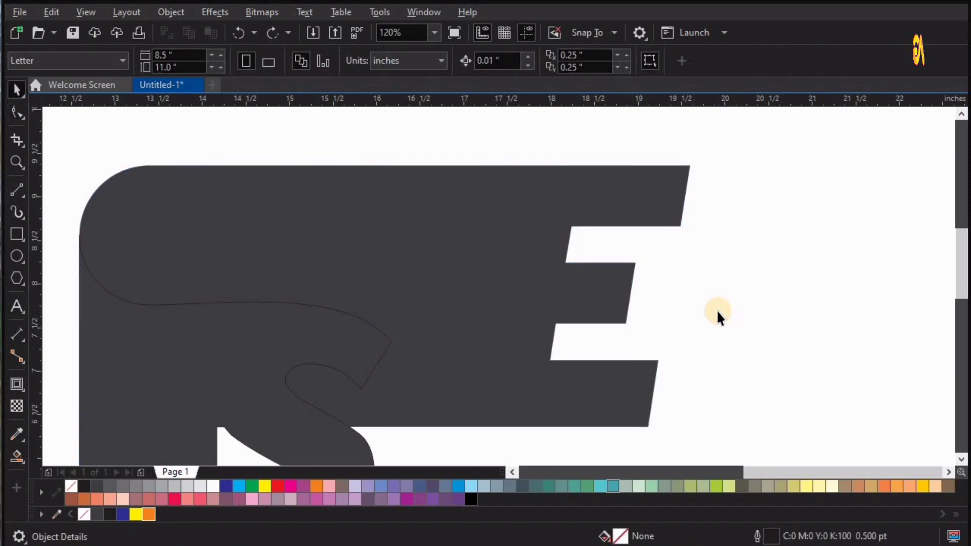
- Fillet both end corners of all three arms of the E with a 0.34" radius
key("F4")
scroll(593, 293, "down", 1)
key("F2")
left_click_drag(558, 349, 742, 157)
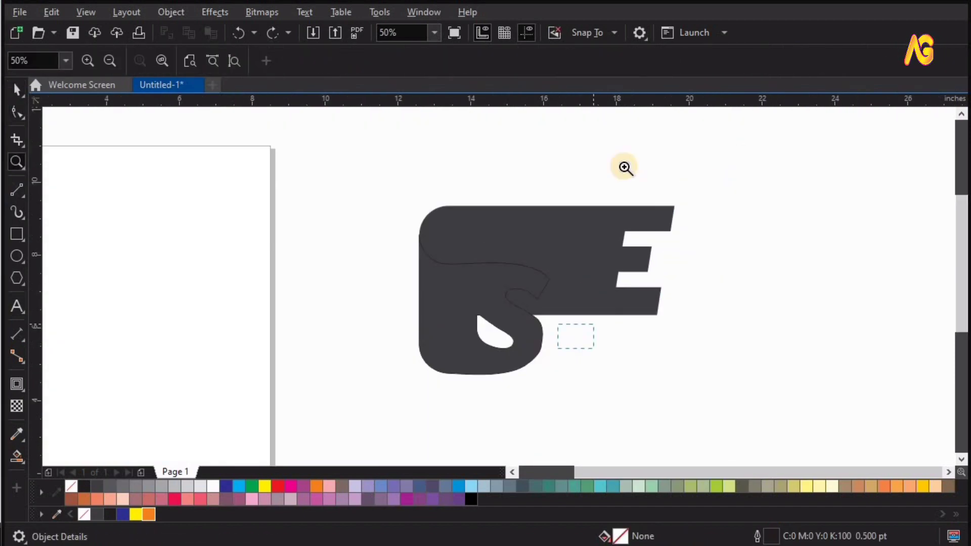
key("F2")
left_click_drag(357, 175, 686, 446)
left_click(506, 188)
left_click(20, 112)
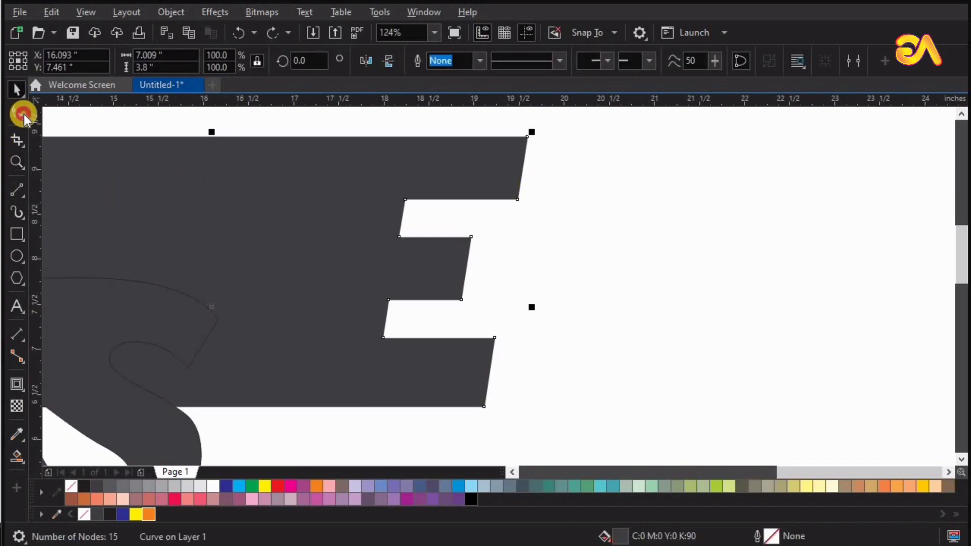
left_click_drag(501, 114, 576, 231)
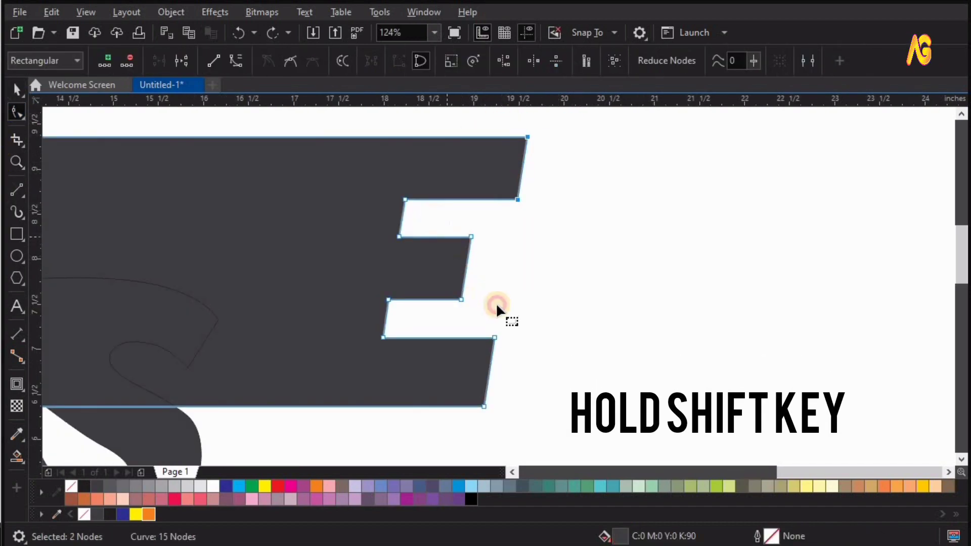
left_click_drag(534, 425, 472, 320)
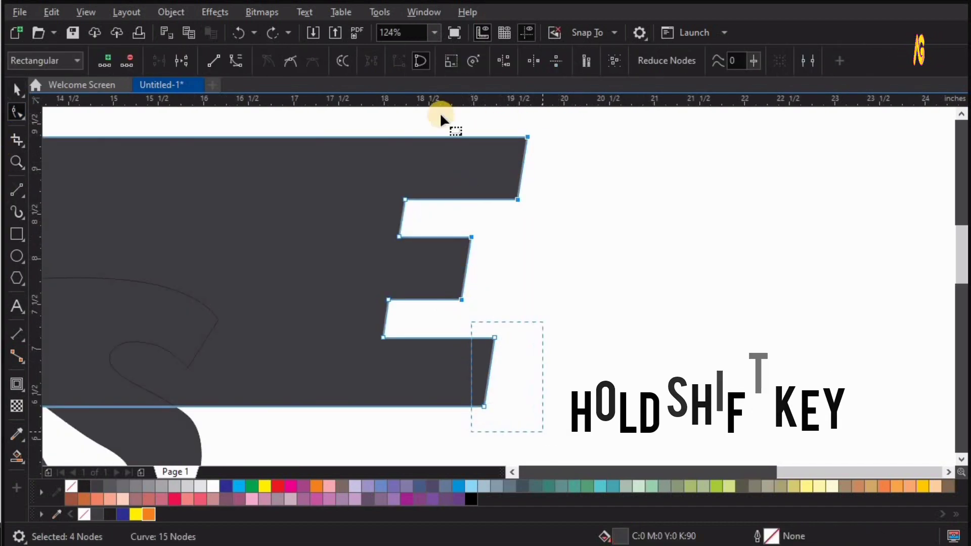
left_click(424, 12)
mouse_move(444, 213)
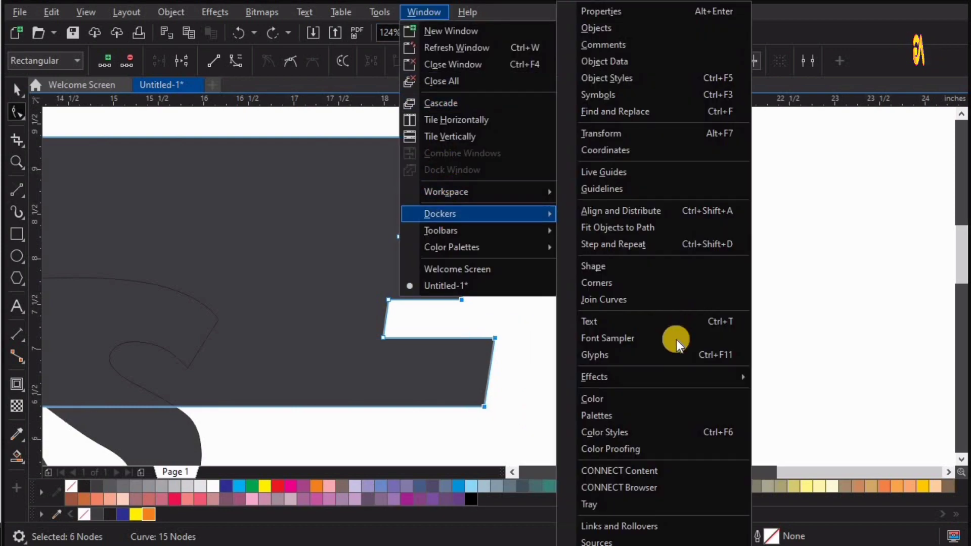
left_click(603, 283)
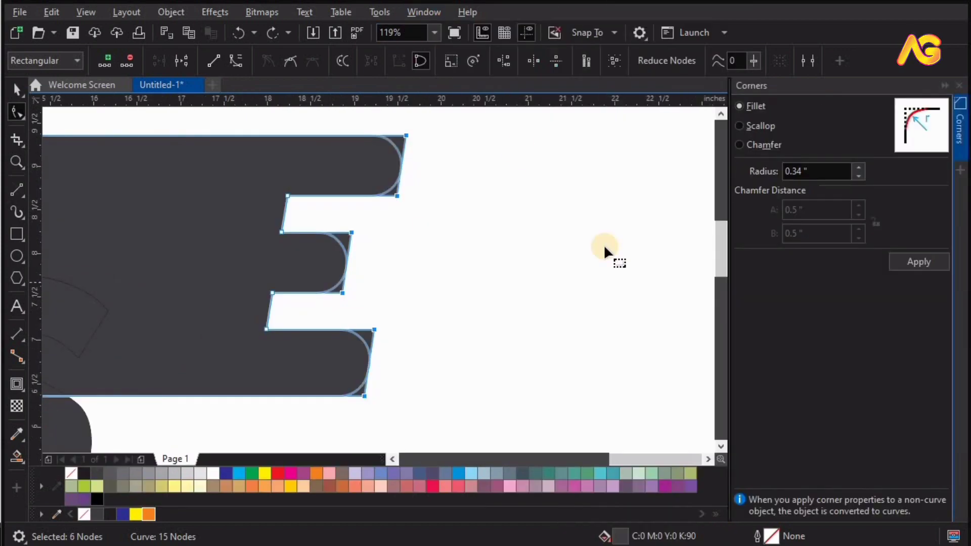
left_click(919, 261)
left_click(636, 281)
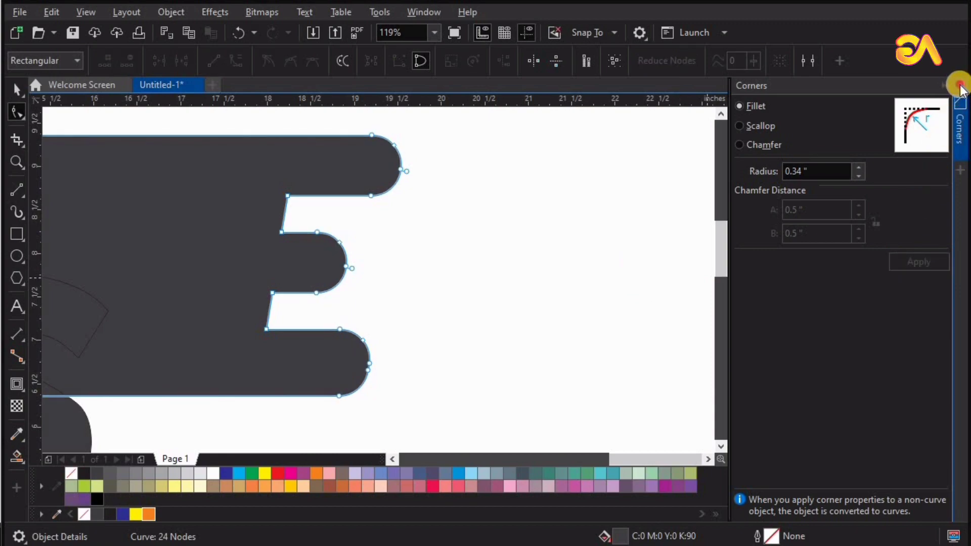
left_click(959, 85)
key("space")
key("shift+F2")
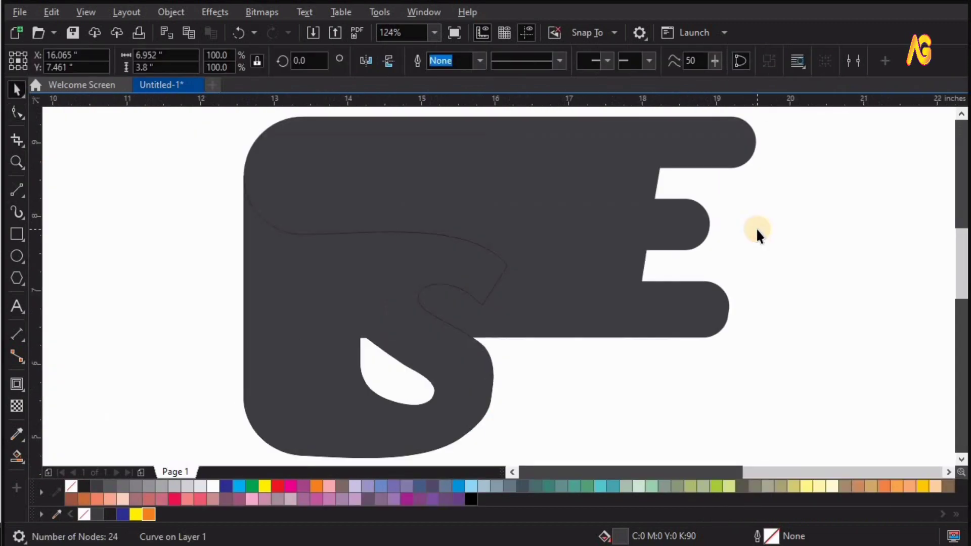
left_click(595, 399)
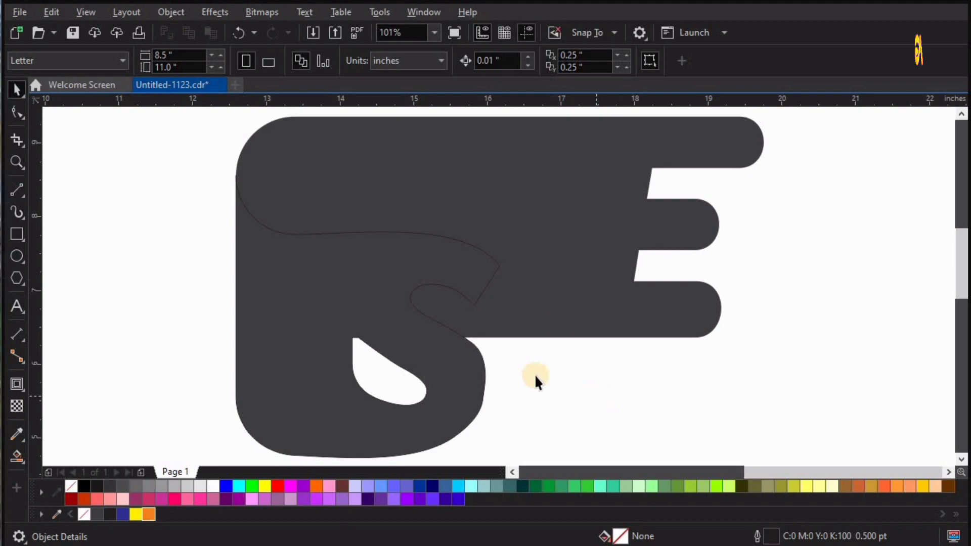
- Fill the upper ribbon and E shape with green and apply a horizontal fountain fill darkening to black beyond its left edge
scroll(535, 377, "down", 2)
left_click(574, 298)
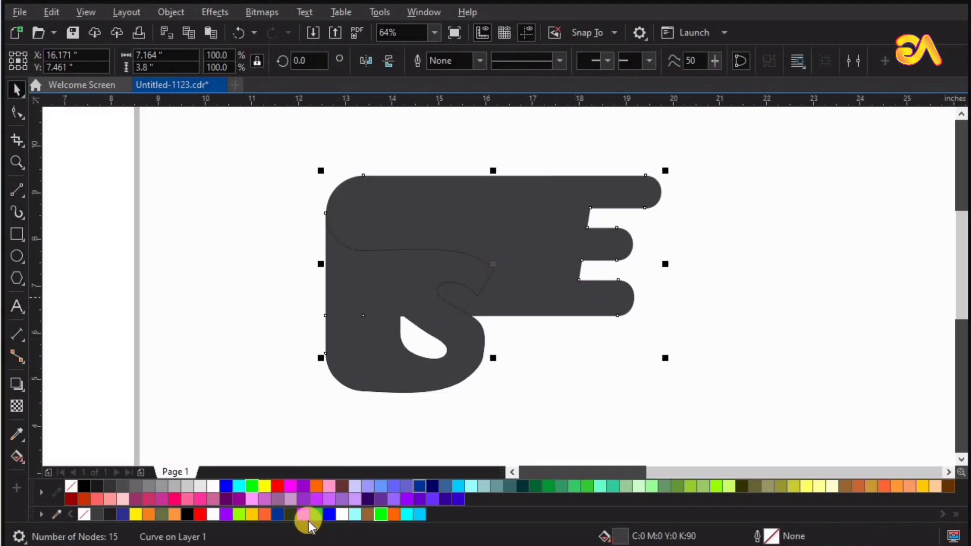
left_click(379, 515)
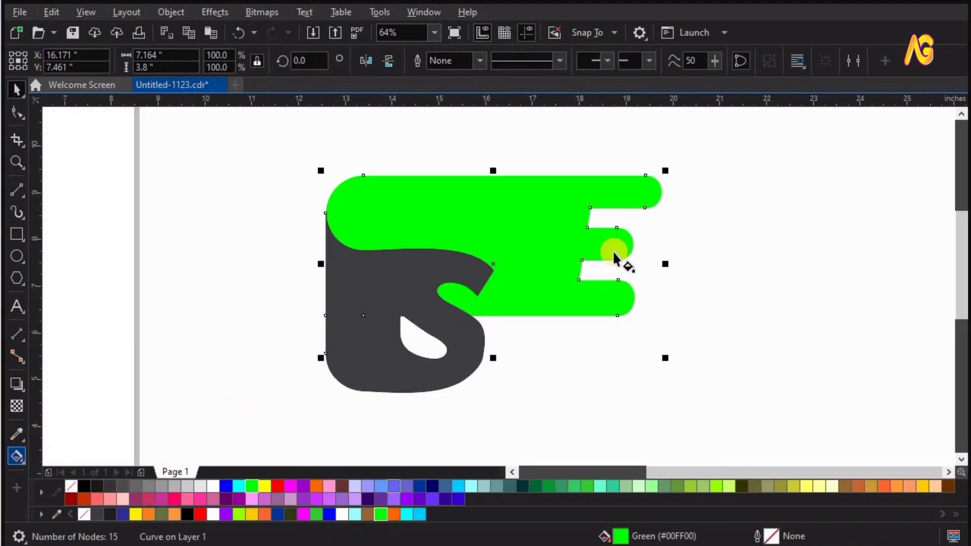
left_click_drag(568, 230, 326, 231)
left_click_drag(187, 514, 334, 231)
left_click_drag(274, 232, 254, 228)
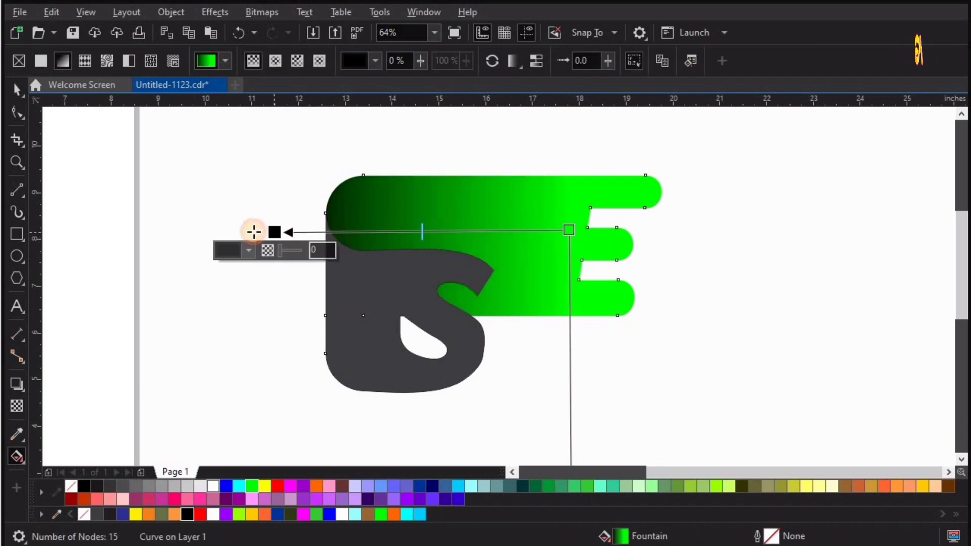
- Fill the S shape with cyan and apply a short horizontal fountain fill fading to white at its left edge
left_click(401, 288)
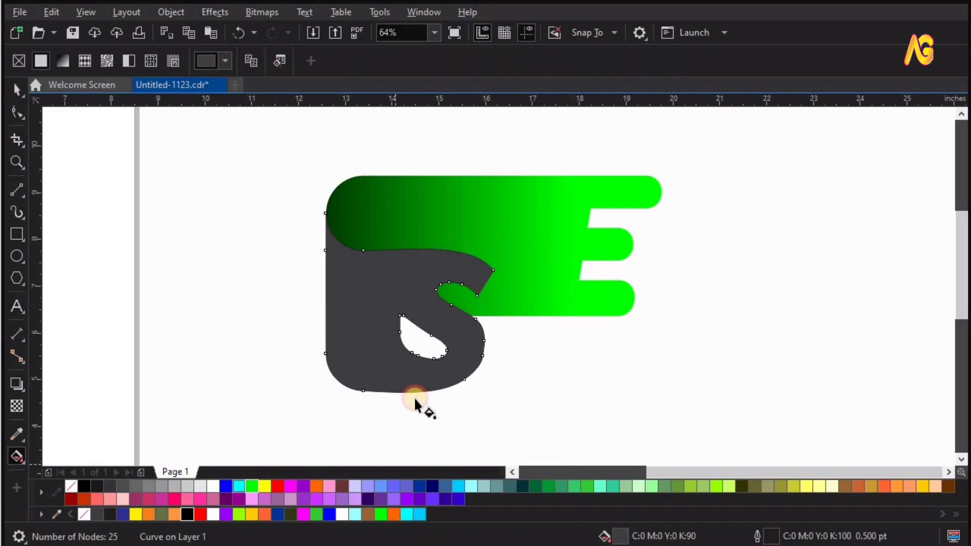
key("z")
key("space")
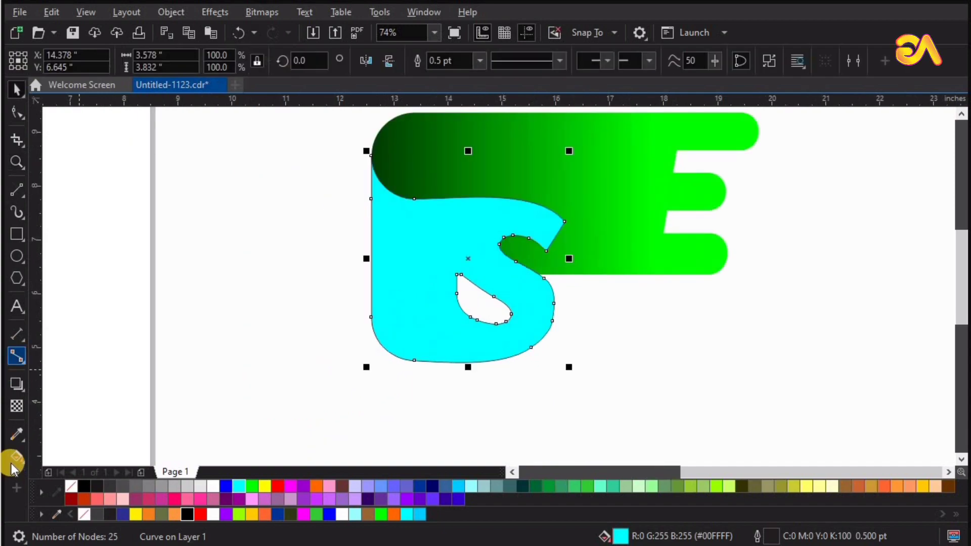
left_click(14, 460)
left_click_drag(374, 268, 421, 269)
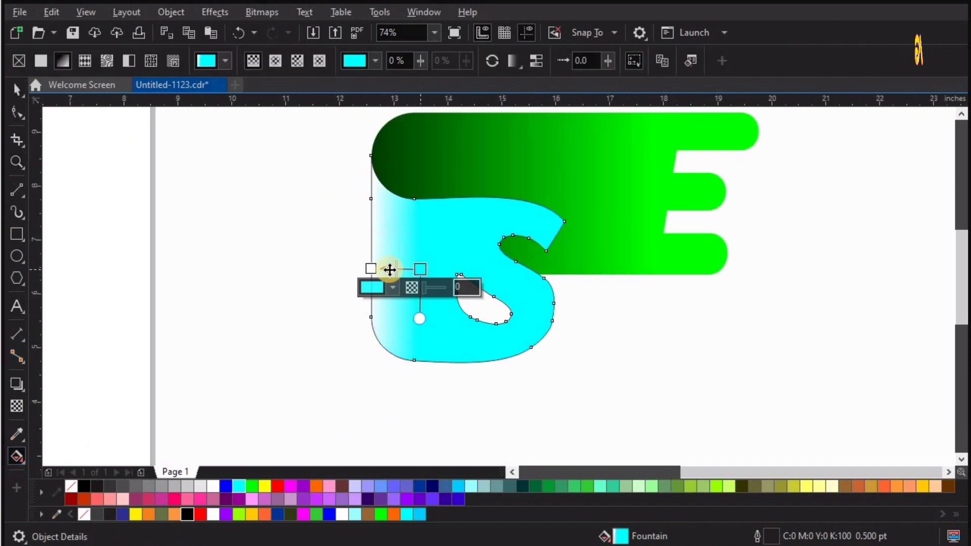
left_click(514, 208)
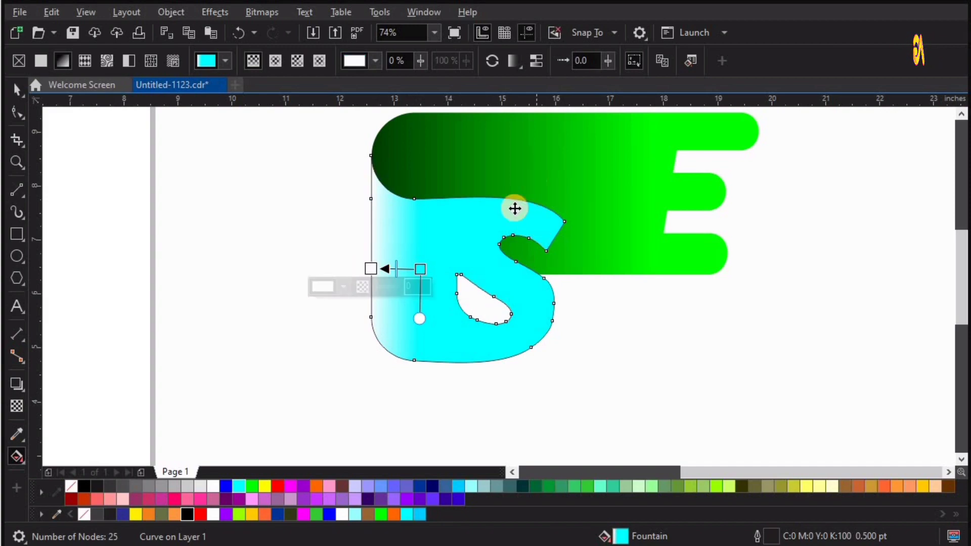
- Remove the outlines from both the S shape and the ribbon-and-E shape
key("space")
key("ctrl+a")
left_click(189, 339)
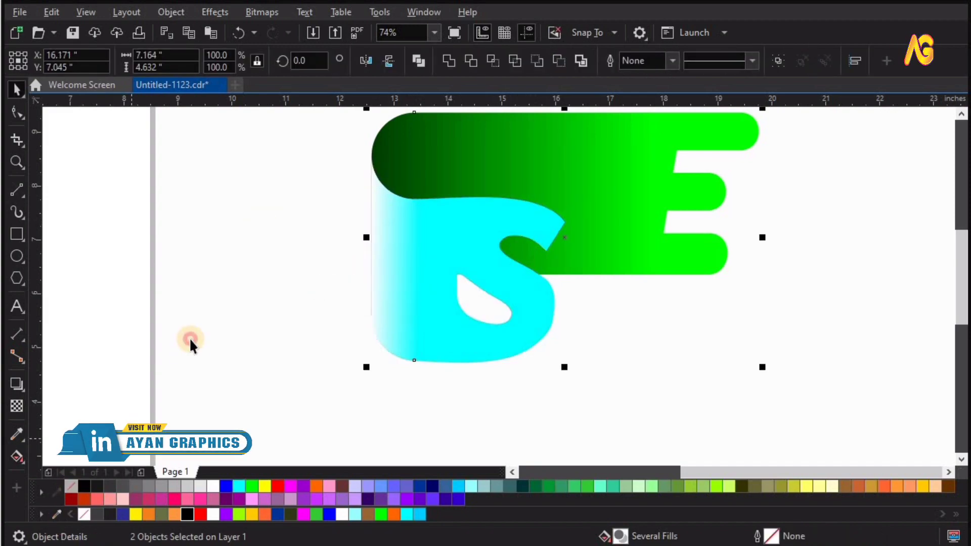
- Shorten the green shape's fountain fill by moving its green end left to above the S's right side and its black end slightly inward
scroll(738, 357, "up", 1)
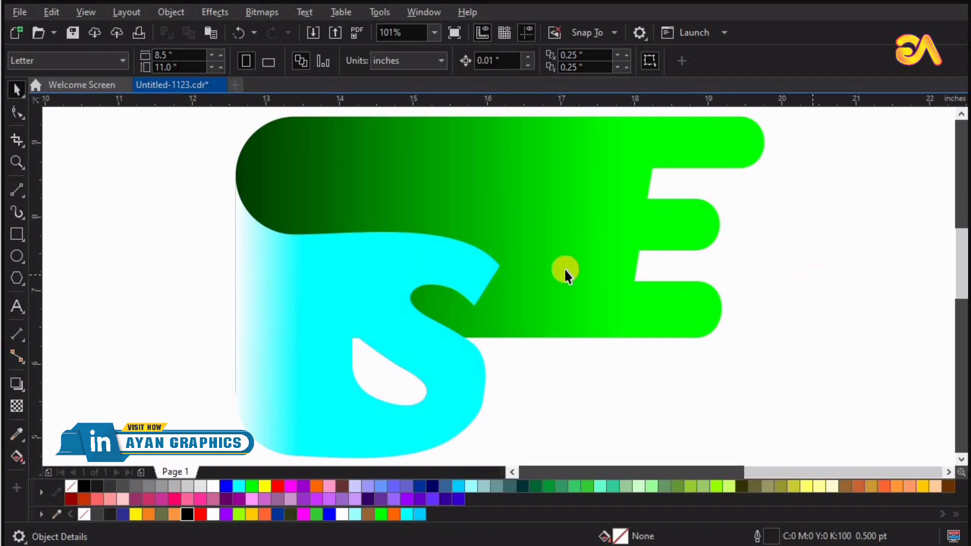
left_click(455, 208)
key("g")
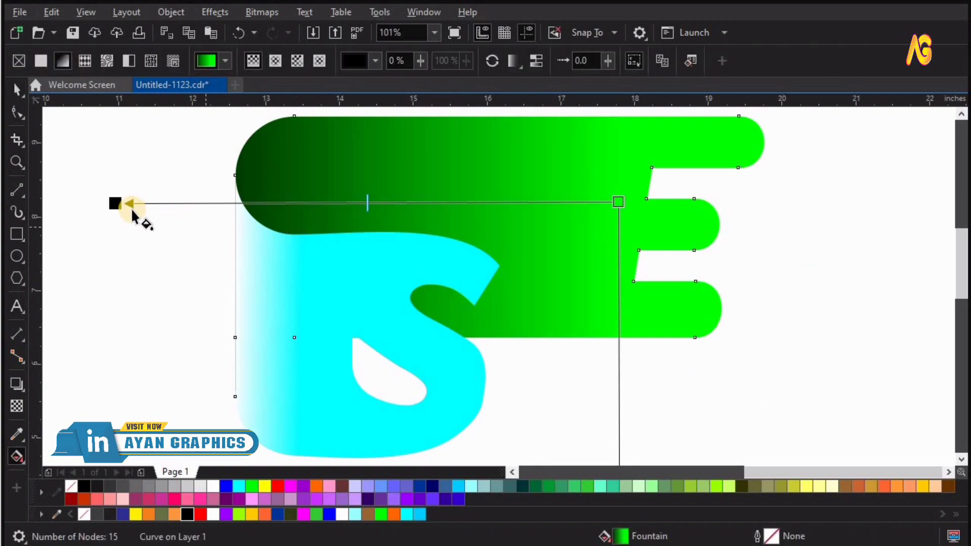
left_click_drag(116, 204, 109, 206)
left_click_drag(618, 202, 534, 210)
left_click_drag(532, 209, 484, 209)
left_click_drag(483, 209, 475, 209)
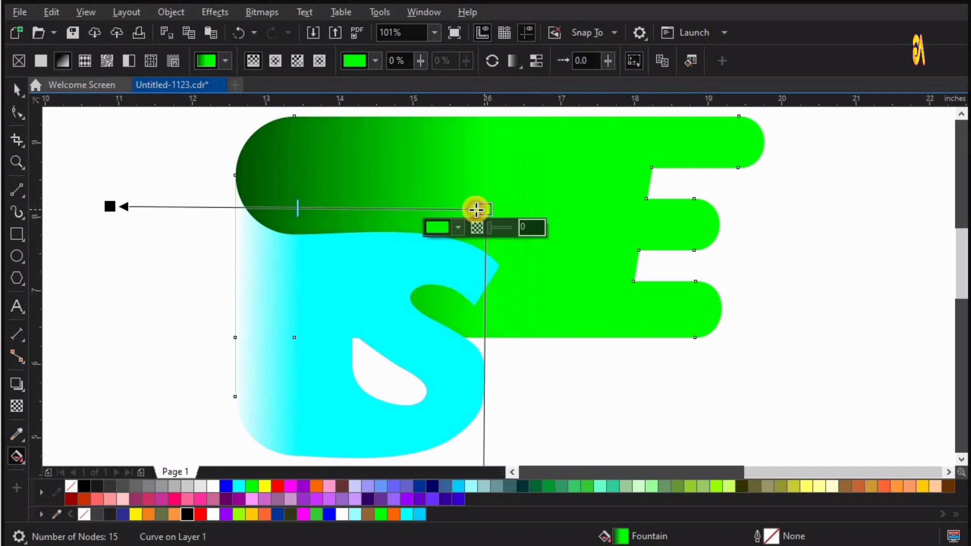
left_click(97, 203)
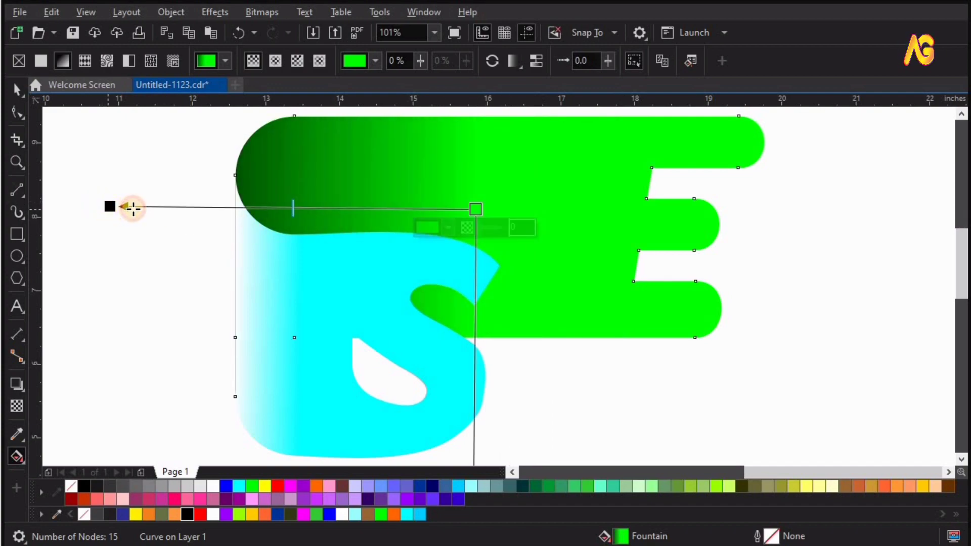
left_click_drag(133, 208, 148, 209)
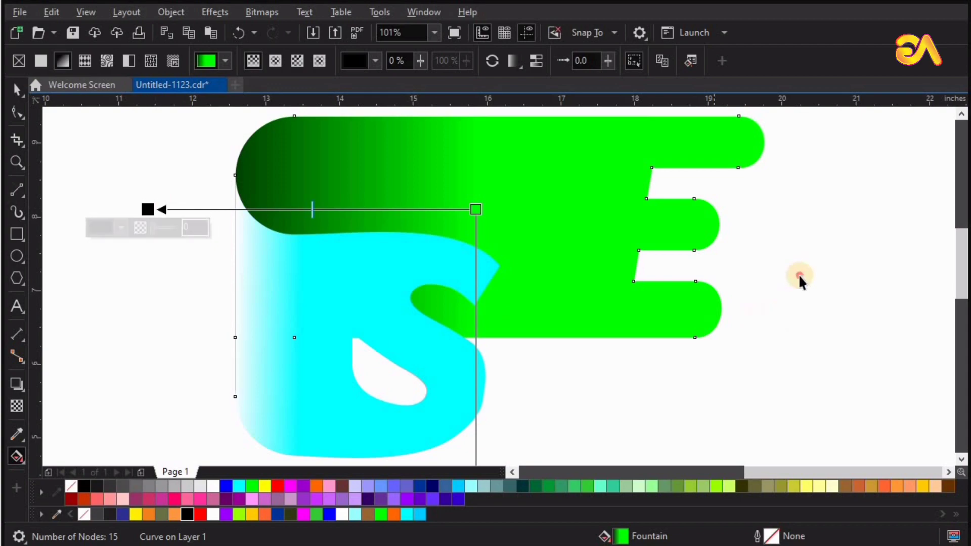
key("space")
left_click(799, 276)
- Place a Navy Blue rectangle about 9.43" by 5.53" behind the whole lettering as its background
scroll(798, 276, "down", 2)
key("F2")
left_click_drag(944, 394, 407, 153)
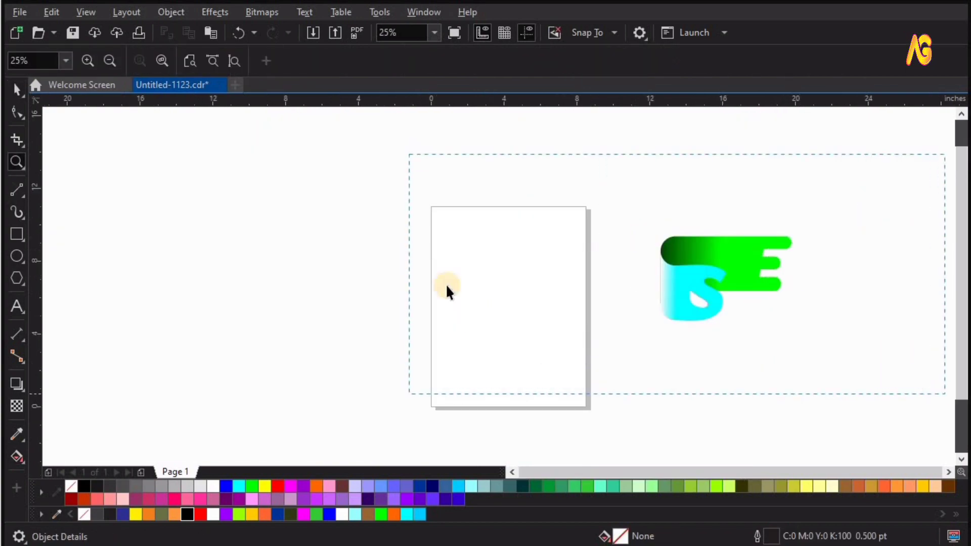
key("F4")
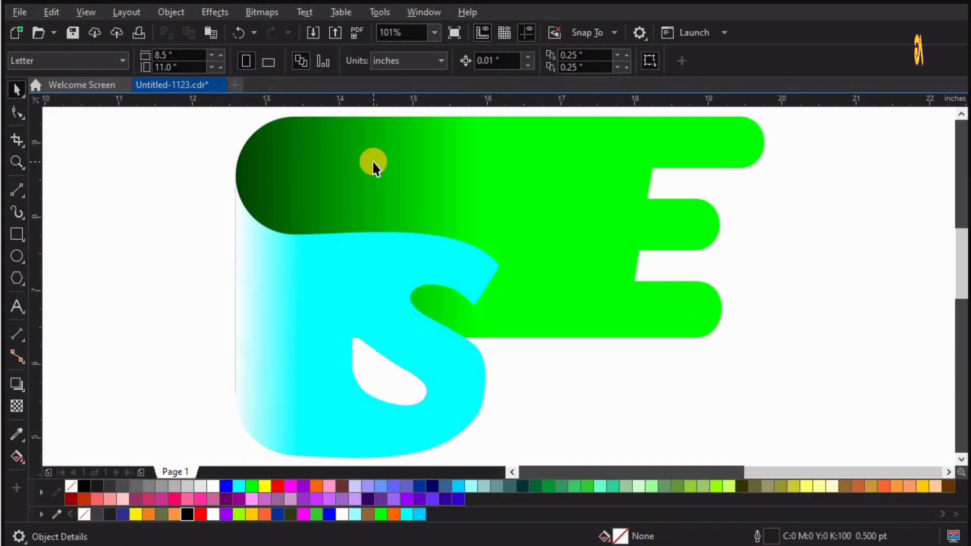
key("F3")
left_click_drag(278, 138, 769, 426)
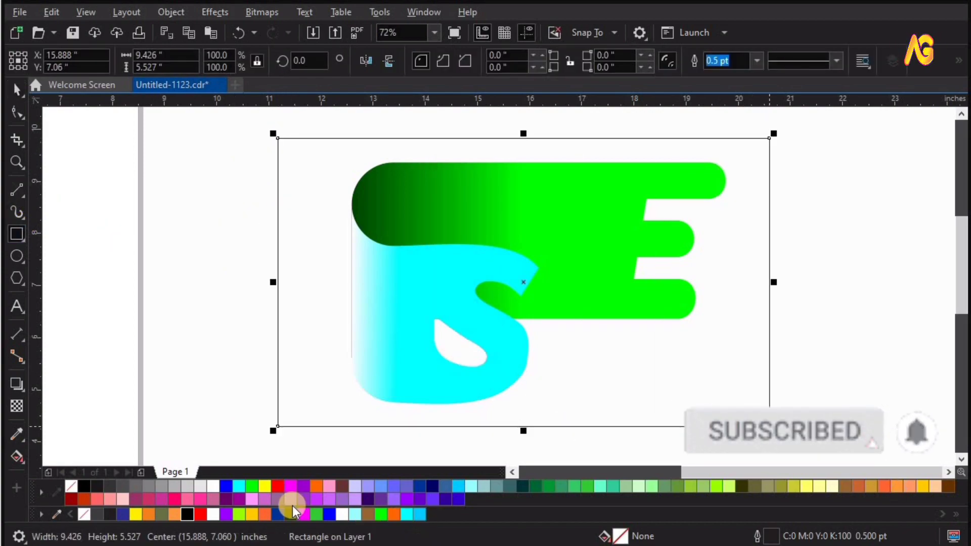
left_click(275, 514)
key("shift+Page_Down")
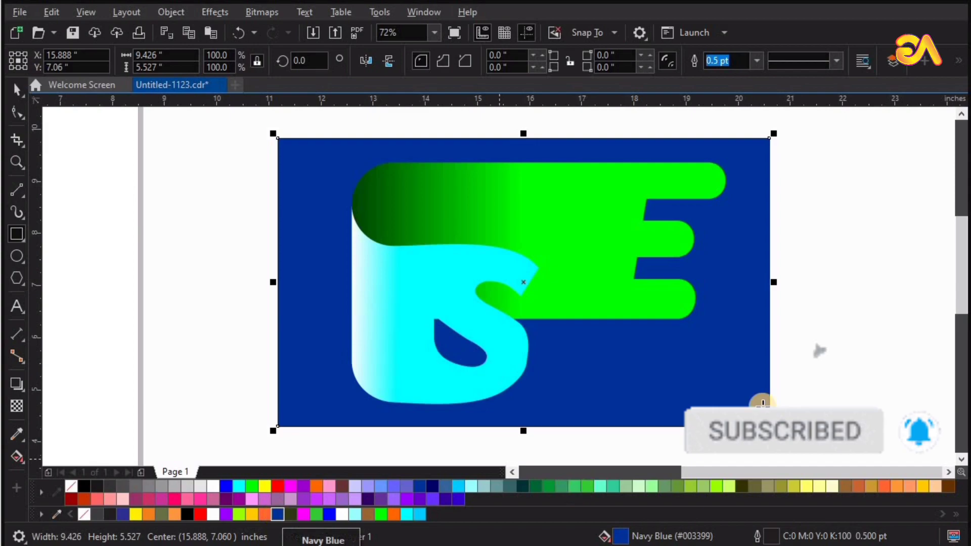